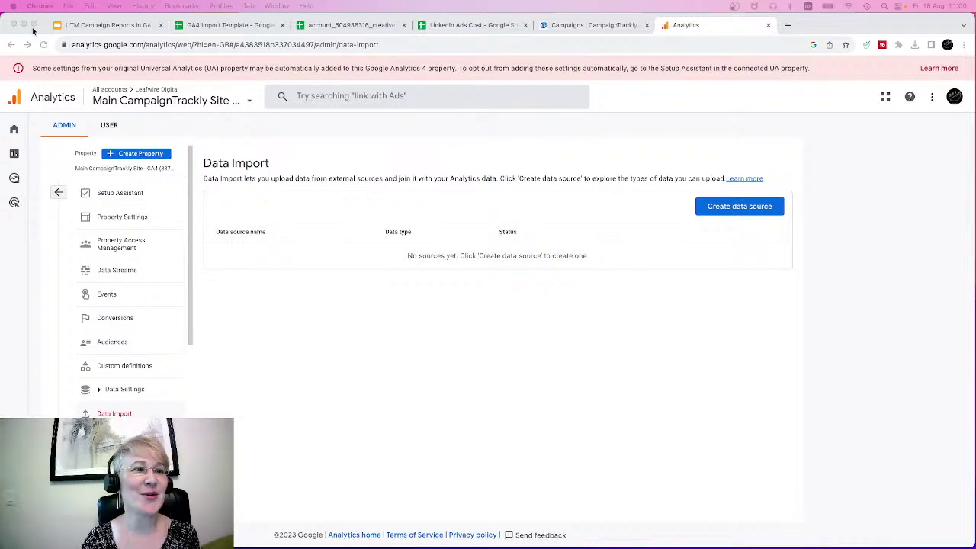
# Step: Switch to the UTM Campaign Reports presentation and view the welcome, agenda and LinkedIn data slides
pyautogui.click(93, 25)
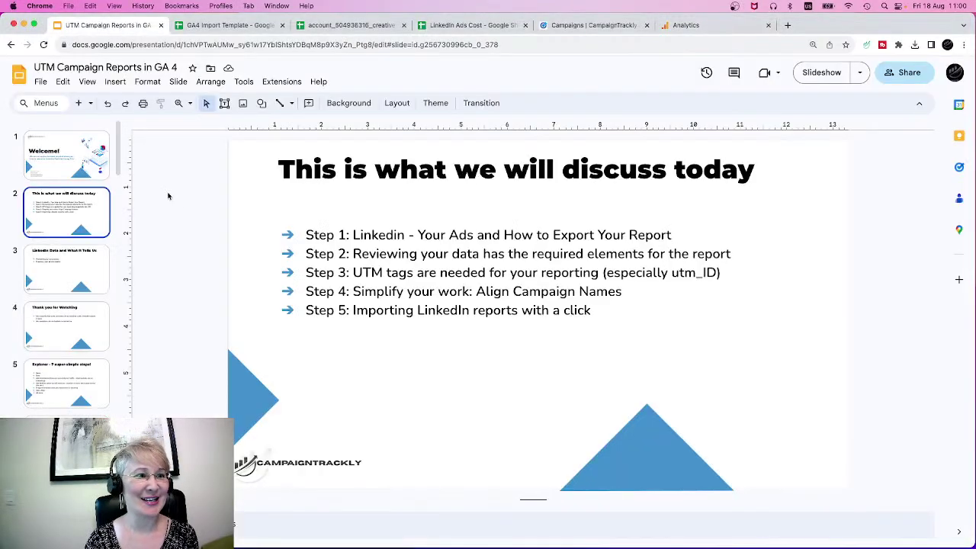
pyautogui.press('Up')
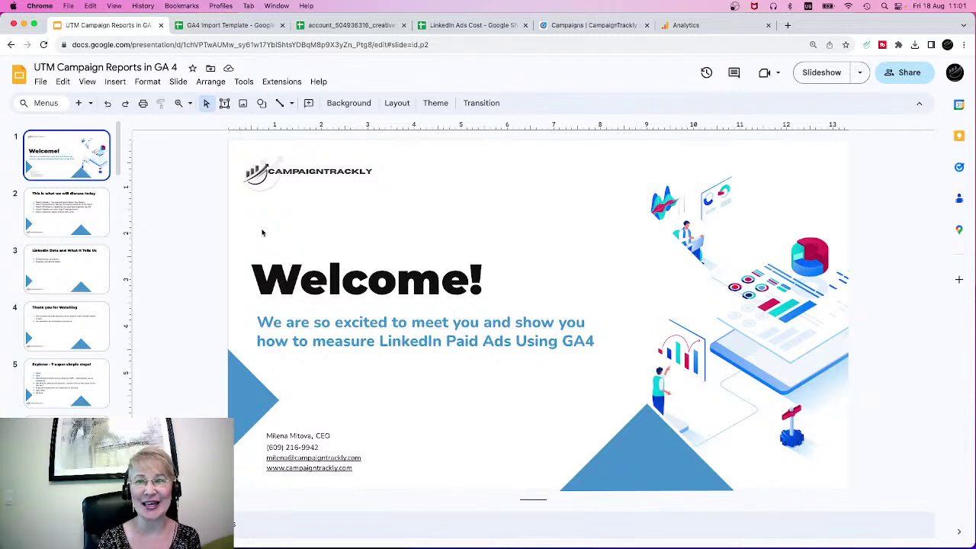
pyautogui.click(64, 206)
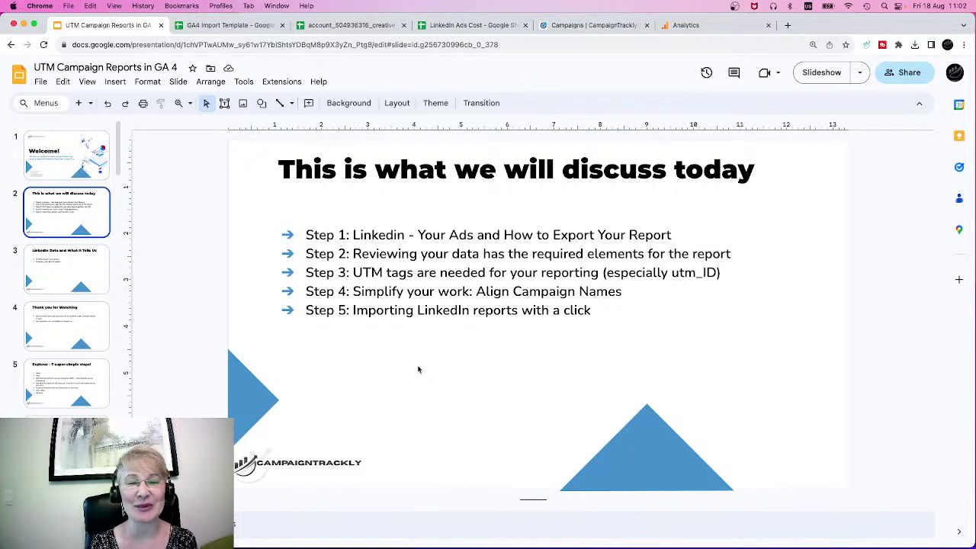
pyautogui.click(72, 272)
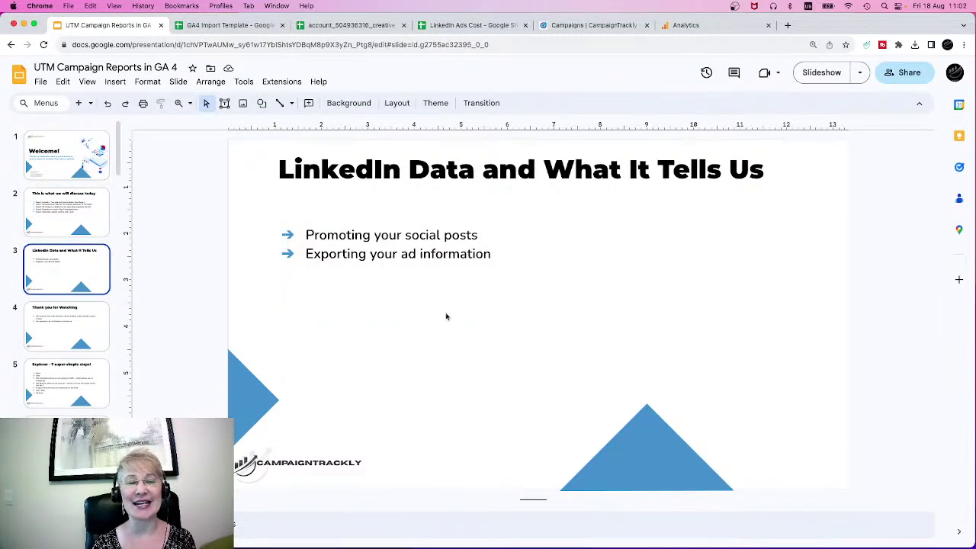
# Step: Switch to LinkedIn Campaign Manager, view the first Boost_Post_Website Visits campaign's ads and its first ad post, and return to the campaign list
pyautogui.click(577, 25)
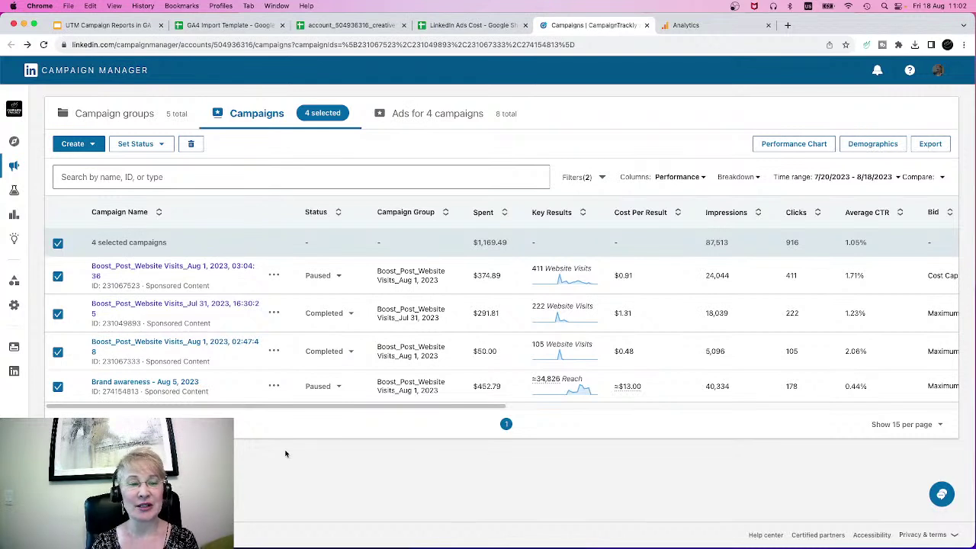
pyautogui.click(184, 268)
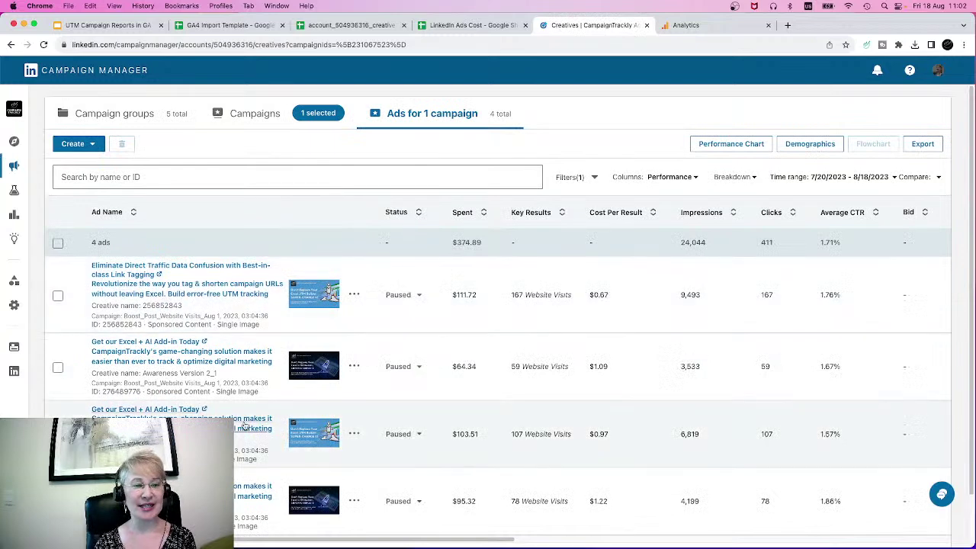
pyautogui.scroll(-2, 240, 422)
pyautogui.scroll(2, 240, 422)
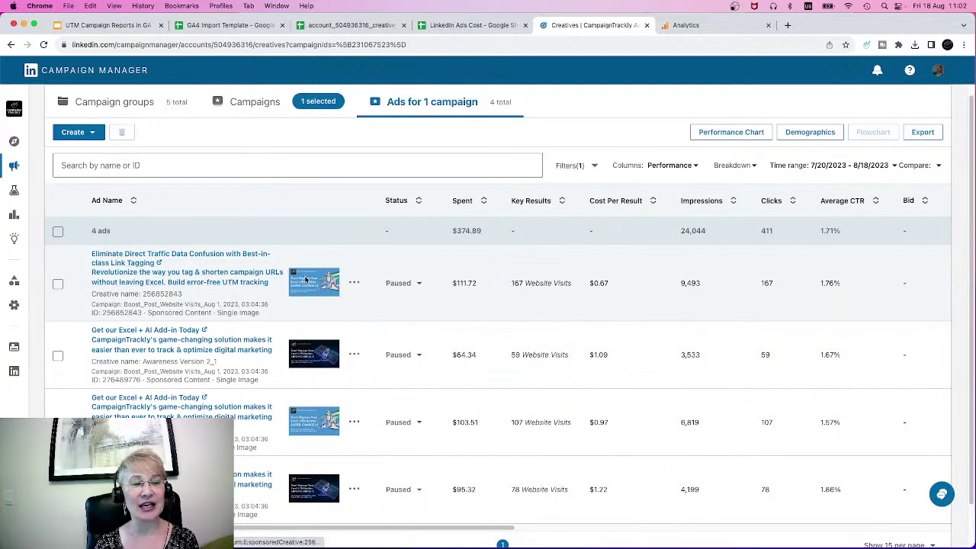
pyautogui.click(236, 281)
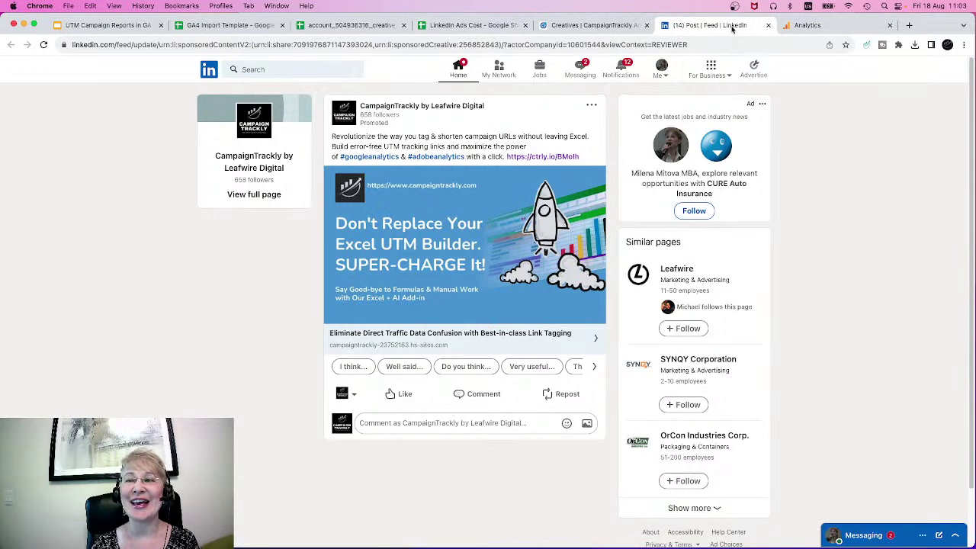
pyautogui.click(769, 25)
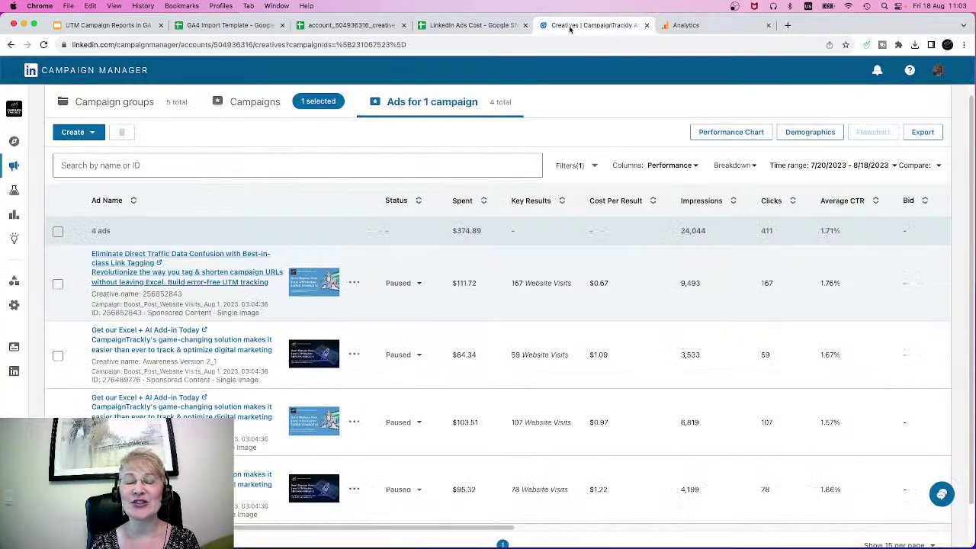
pyautogui.click(11, 44)
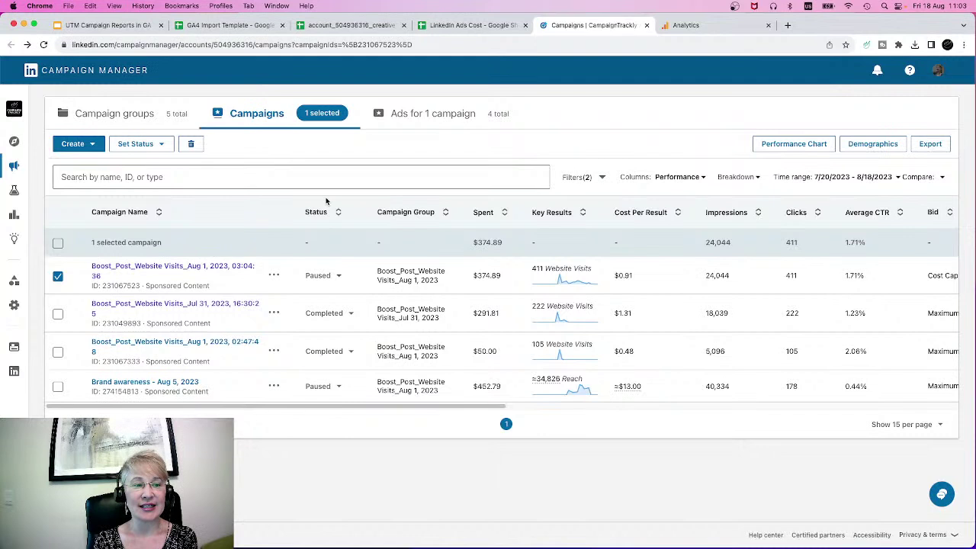
# Step: Select all campaigns and view the CSV export settings for the Campaign Performance report type, closing them without exporting
pyautogui.click(58, 242)
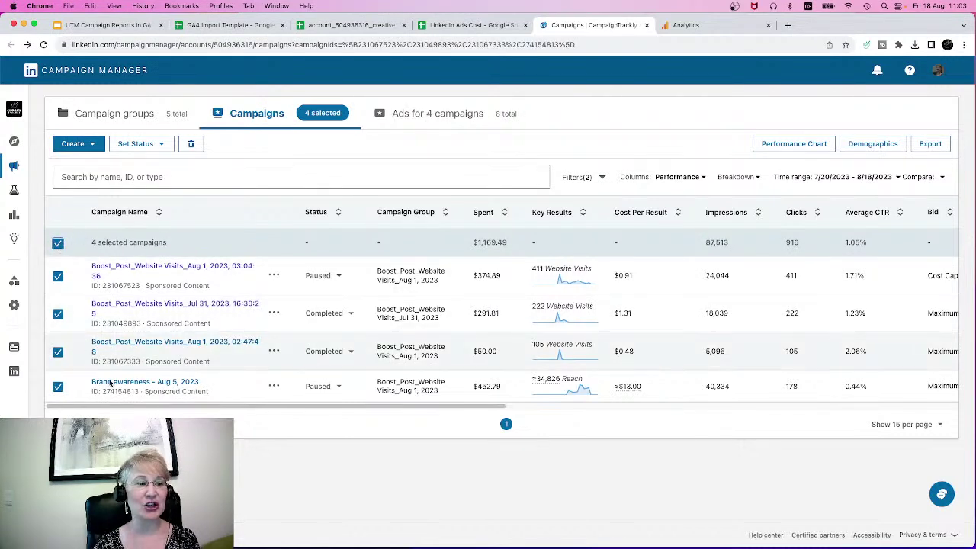
pyautogui.click(931, 144)
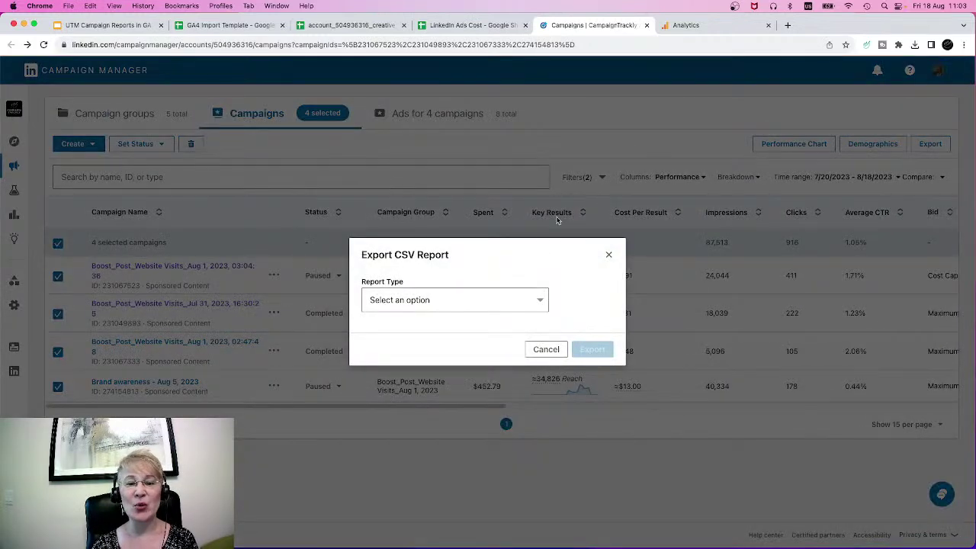
pyautogui.click(539, 302)
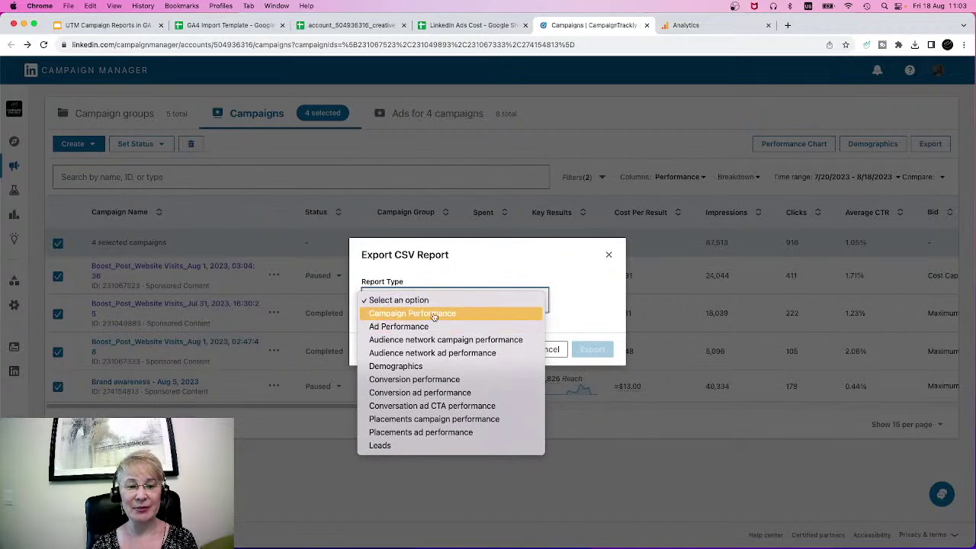
pyautogui.click(433, 315)
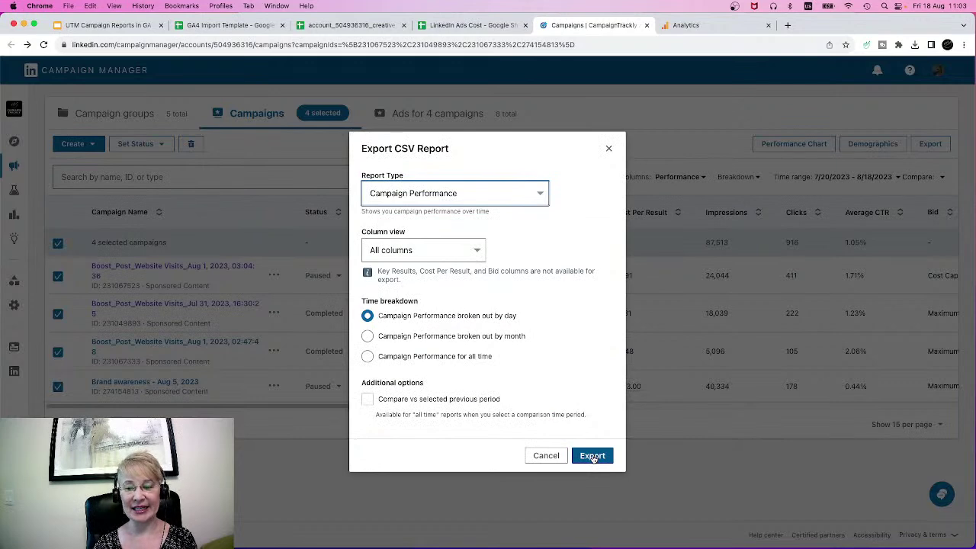
pyautogui.click(610, 147)
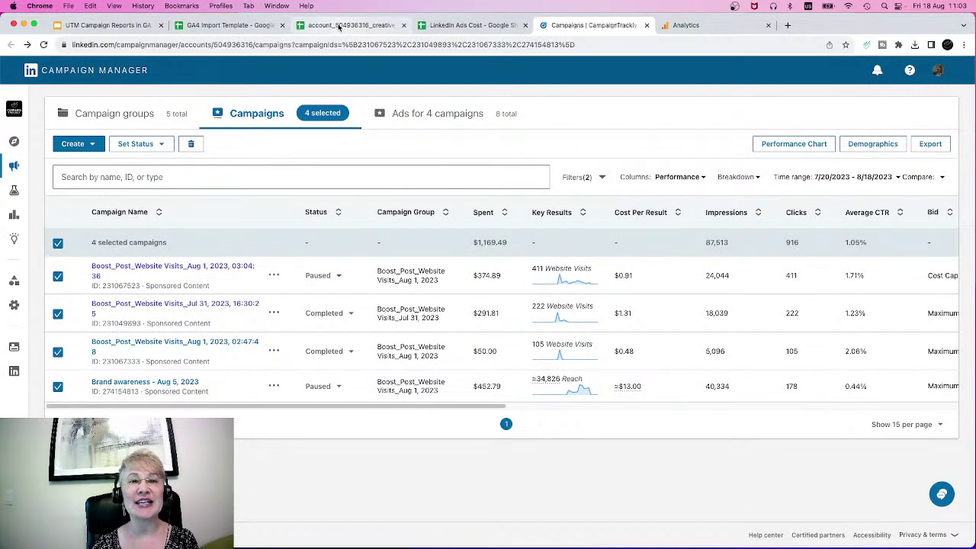
# Step: Switch to the creative performance report spreadsheet and look across all of its exported columns
pyautogui.click(339, 27)
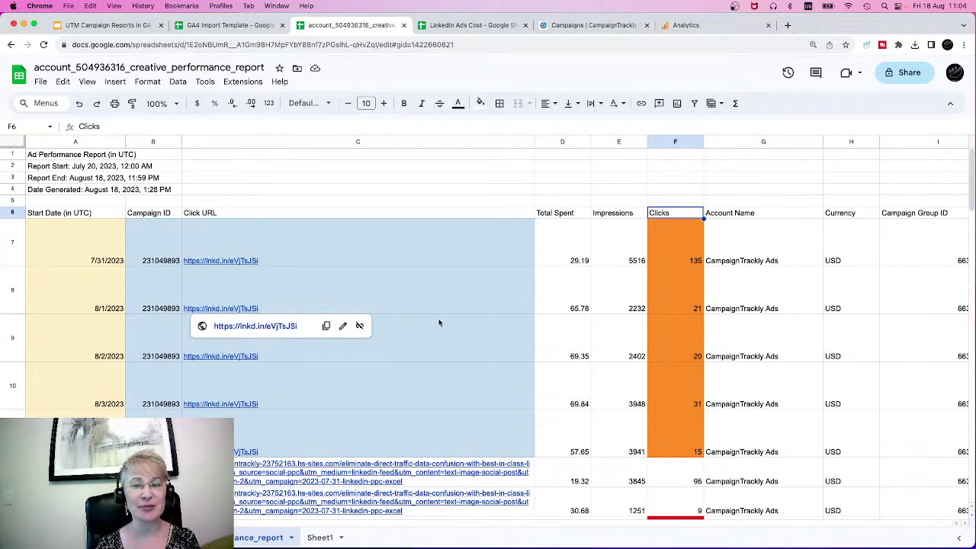
pyautogui.scroll(-2, 440, 323)
pyautogui.moveTo(254, 496)
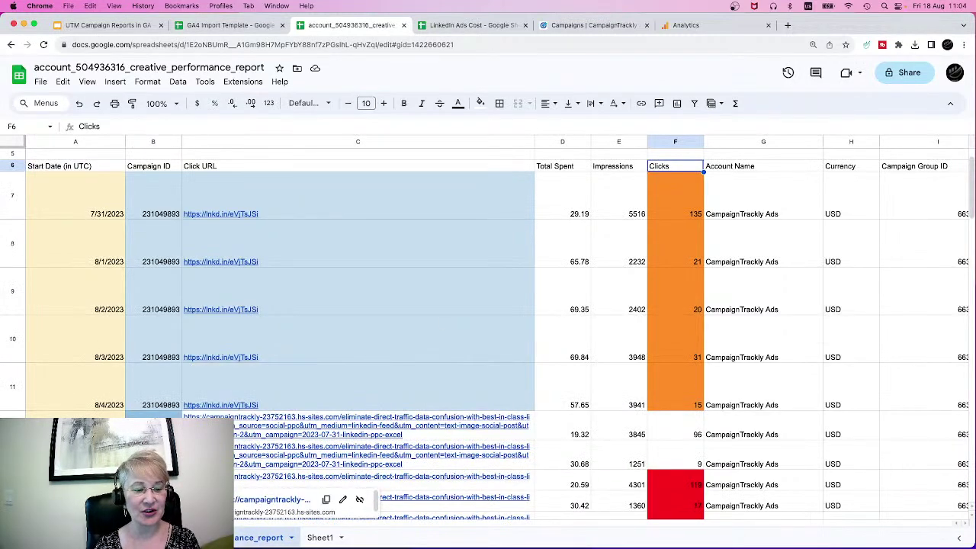
pyautogui.hscroll(15, 488, 328)
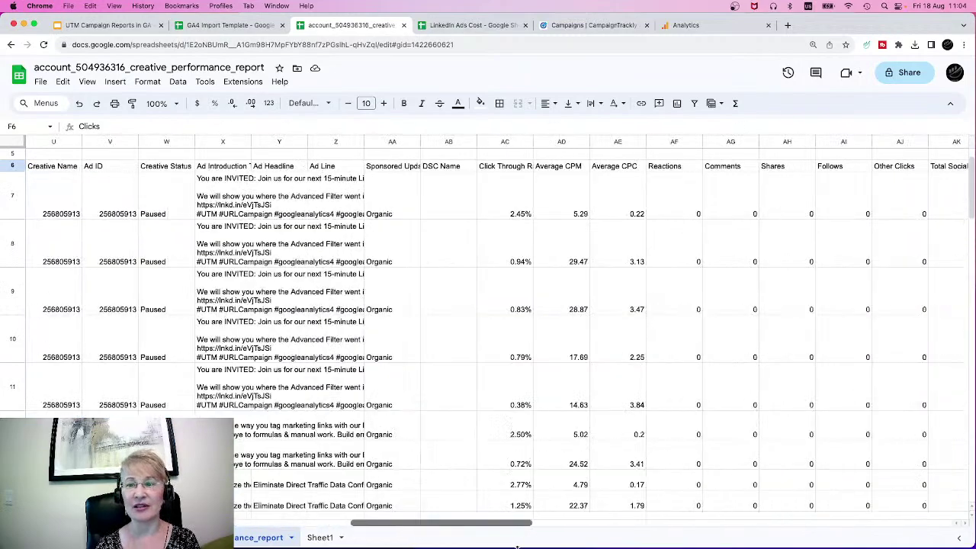
pyautogui.moveTo(572, 546); pyautogui.dragTo(160, 538)
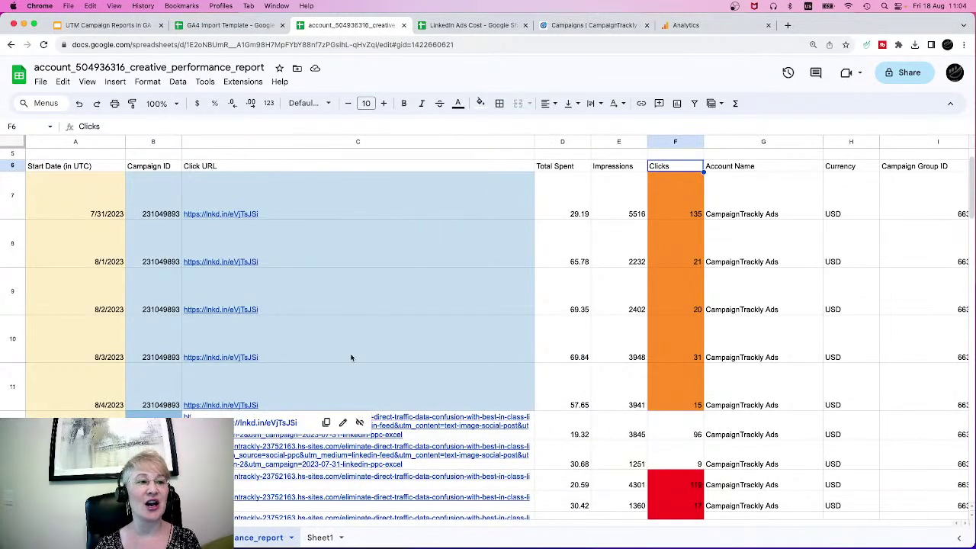
# Step: Highlight columns A to F and go through the Start Date, Campaign ID, Click URL, Total Spent, Impressions and Clicks headers
pyautogui.moveTo(96, 145); pyautogui.dragTo(675, 163)
pyautogui.scroll(1, 378, 163)
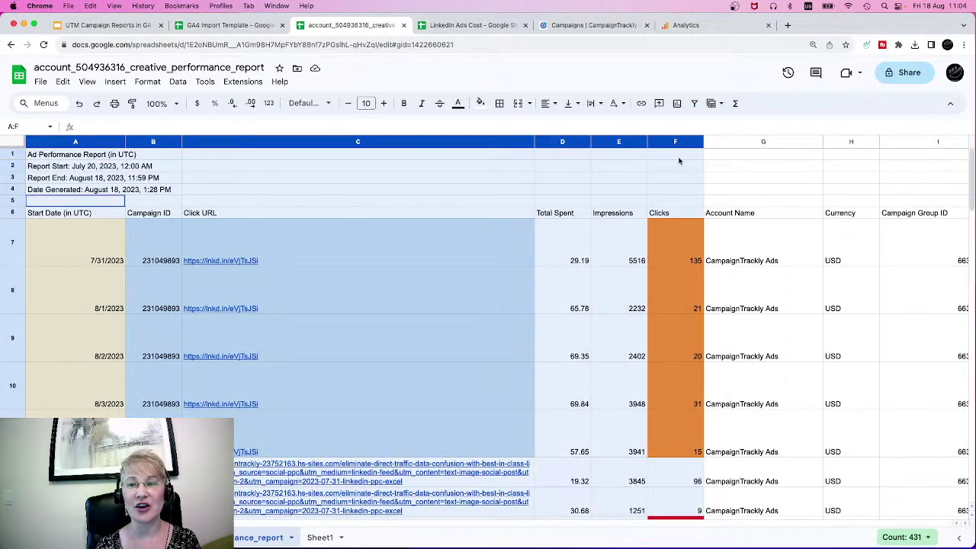
pyautogui.click(38, 214)
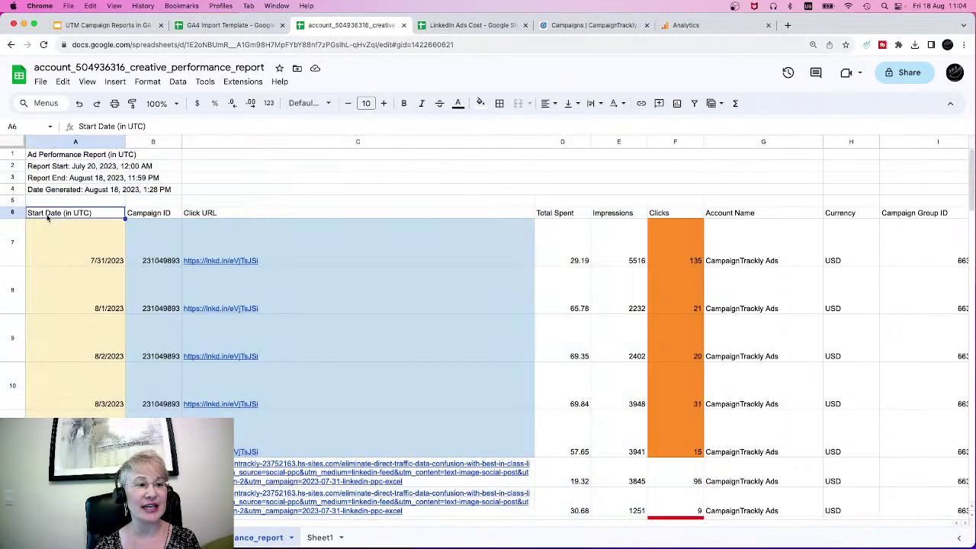
pyautogui.click(139, 217)
pyautogui.click(359, 215)
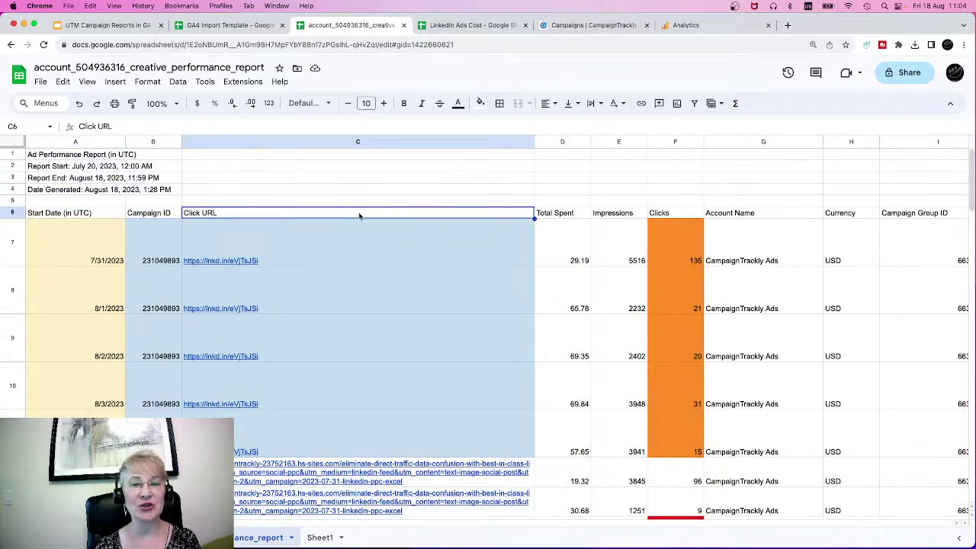
pyautogui.click(561, 217)
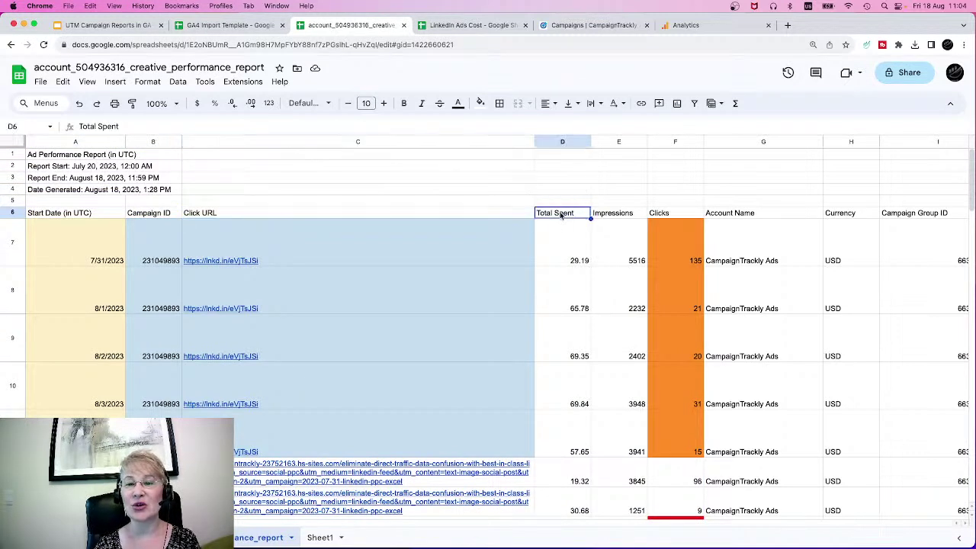
pyautogui.click(618, 217)
pyautogui.click(693, 216)
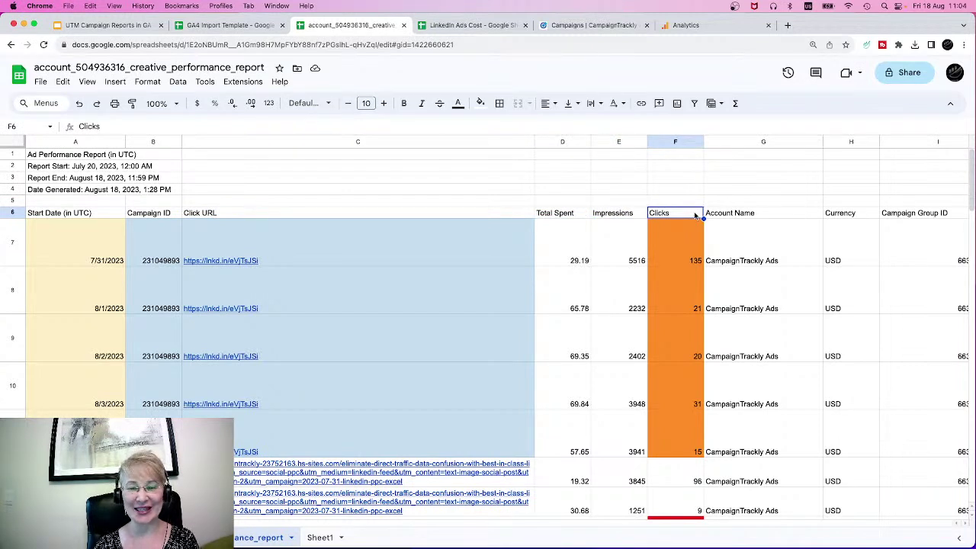
# Step: Switch to the GA4 Import Template spreadsheet and go through each required header from campaign_id to cost
pyautogui.click(216, 26)
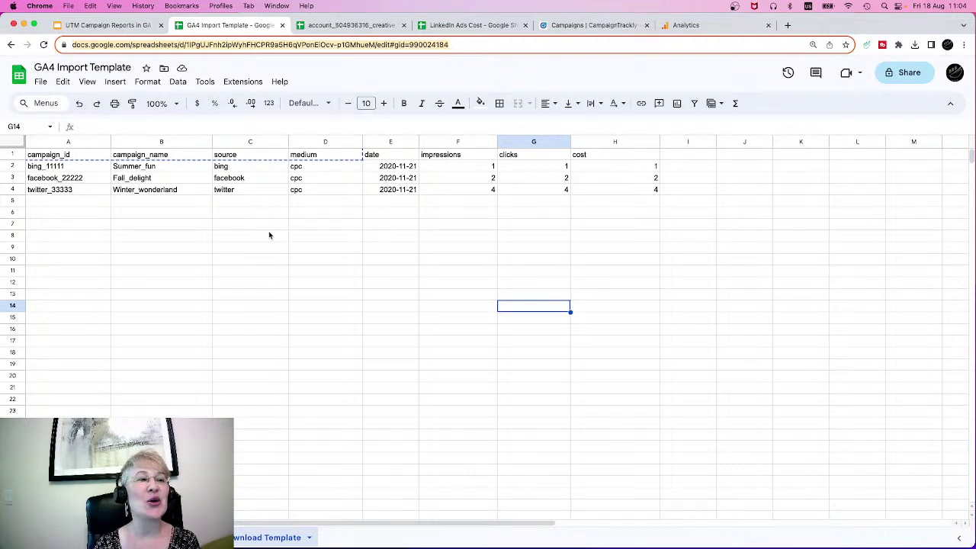
pyautogui.click(74, 155)
pyautogui.click(174, 160)
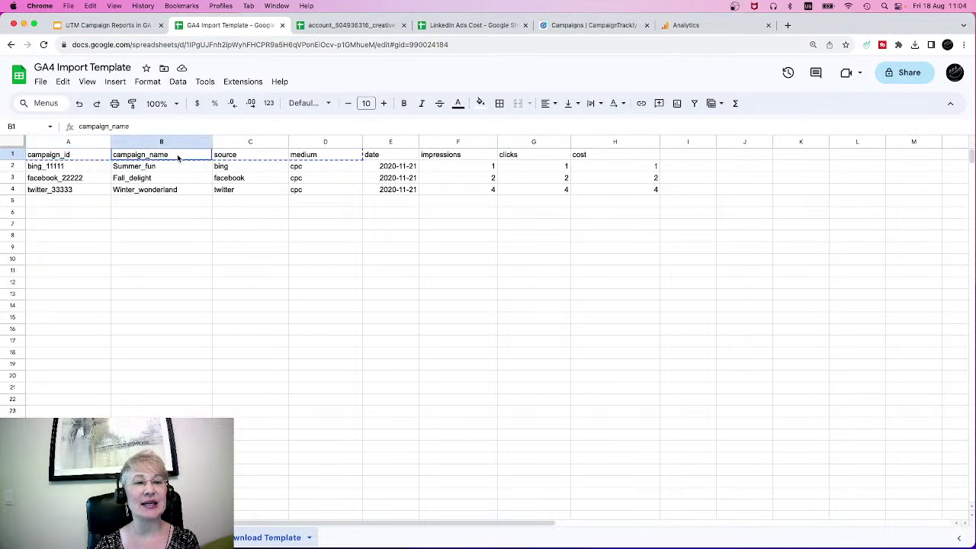
pyautogui.click(252, 157)
pyautogui.click(324, 158)
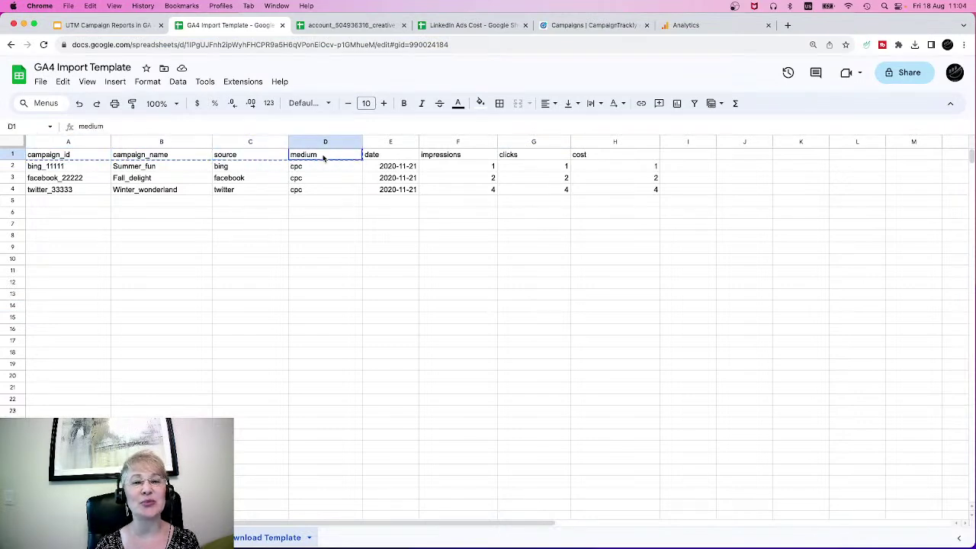
pyautogui.click(403, 158)
pyautogui.click(471, 157)
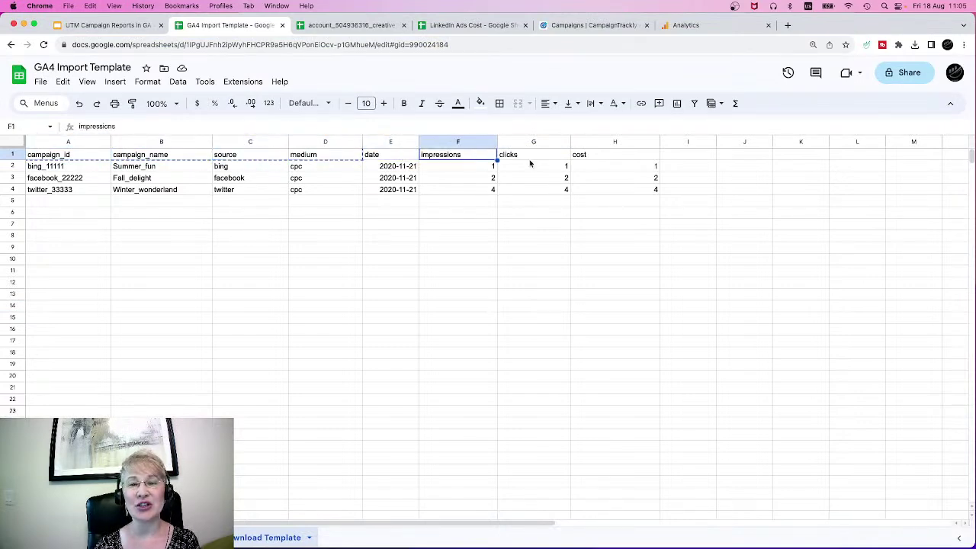
pyautogui.click(534, 159)
pyautogui.click(609, 157)
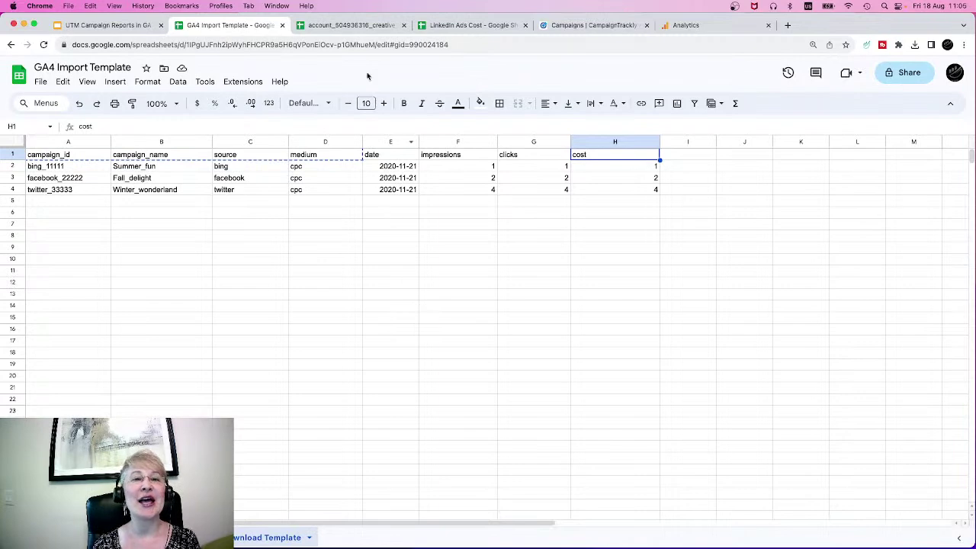
# Step: Compare the Start Date format in the creative performance report with the date column of the GA4 Import Template
pyautogui.click(351, 26)
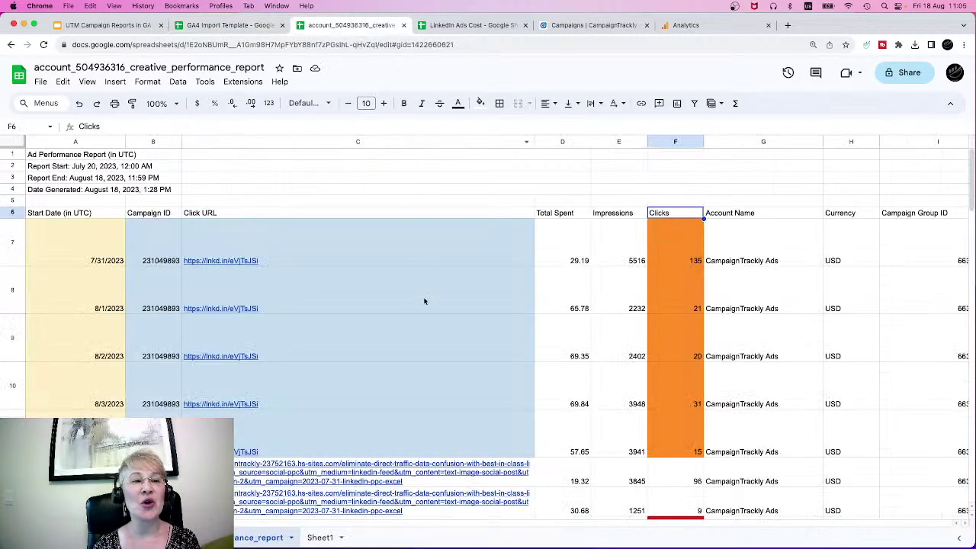
pyautogui.moveTo(425, 305)
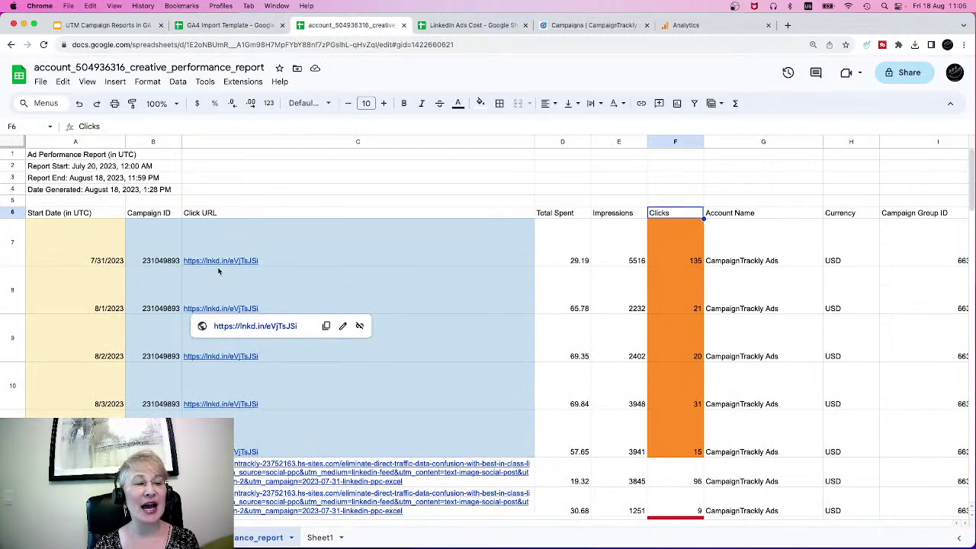
pyautogui.click(42, 215)
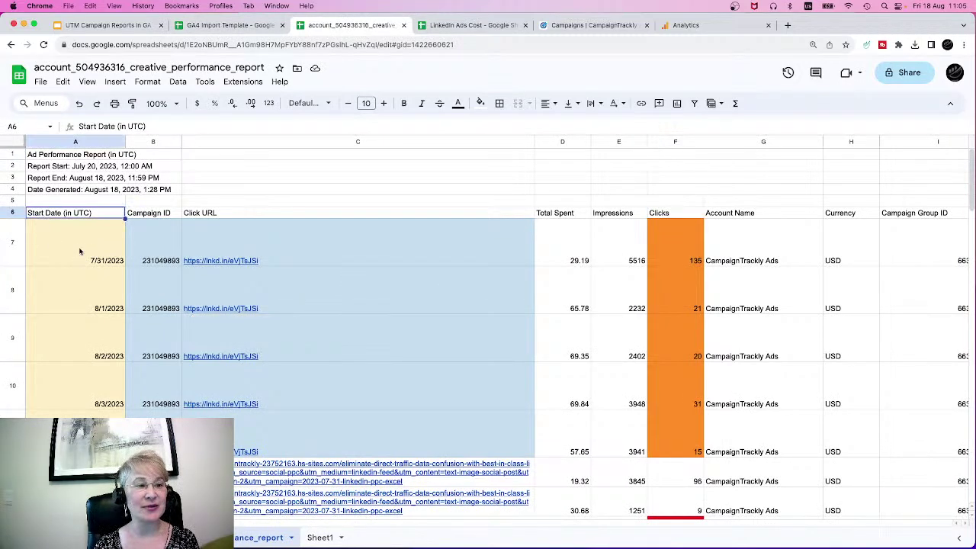
pyautogui.click(199, 24)
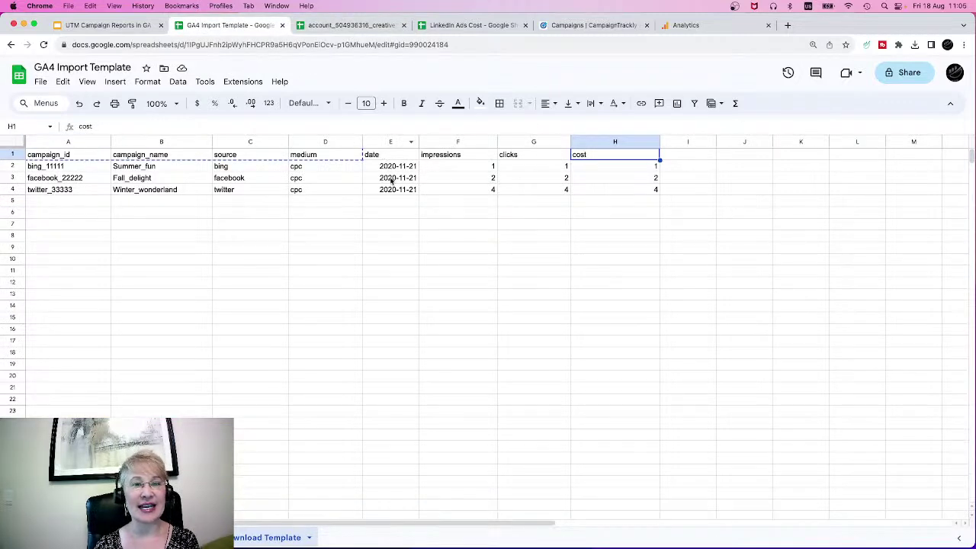
# Step: Recheck the Start Date cells of the creative performance report against the template's year-month-day dates, ending back in the report
pyautogui.click(317, 31)
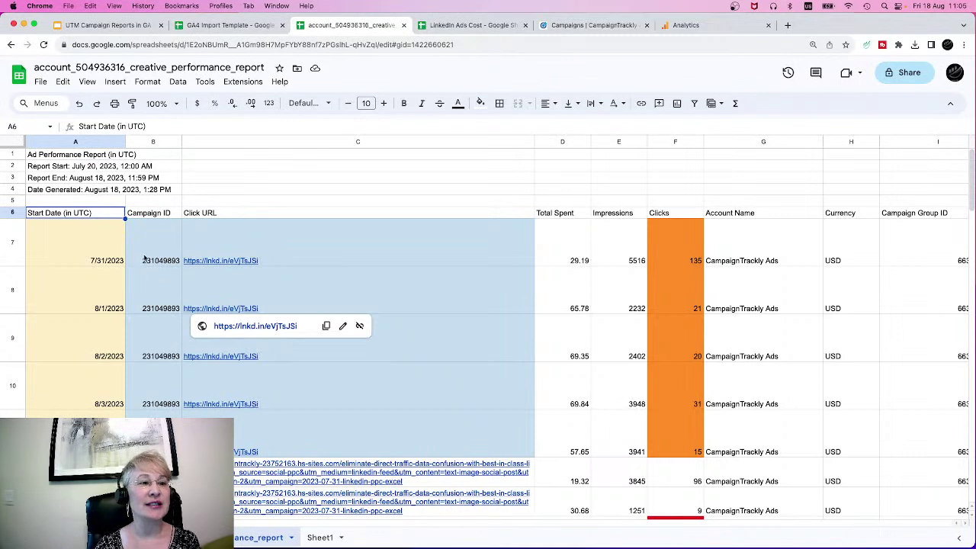
pyautogui.click(45, 141)
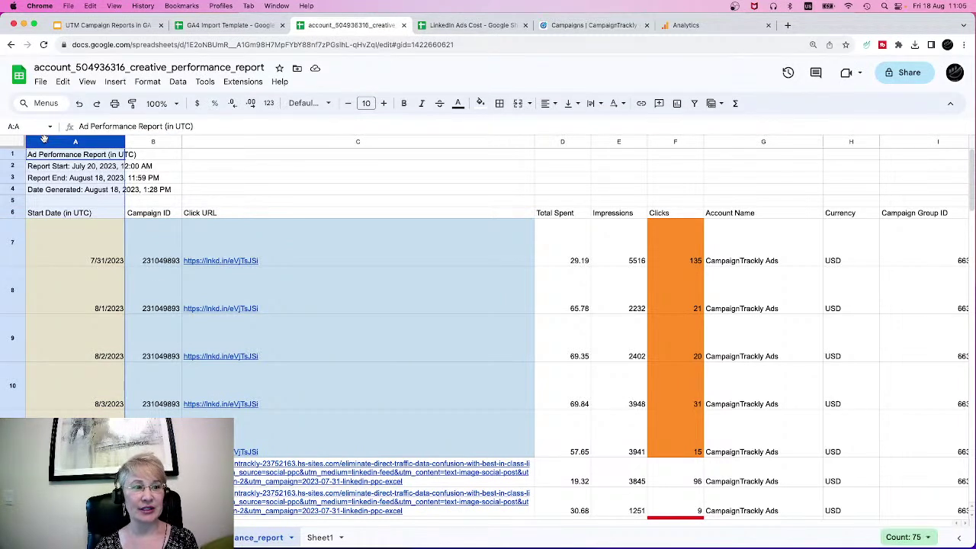
pyautogui.click(71, 256)
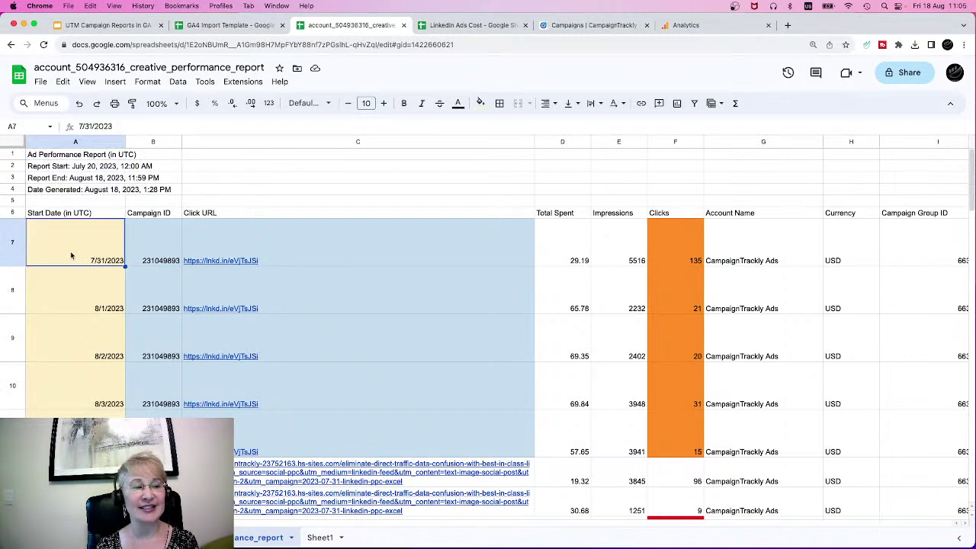
pyautogui.click(208, 25)
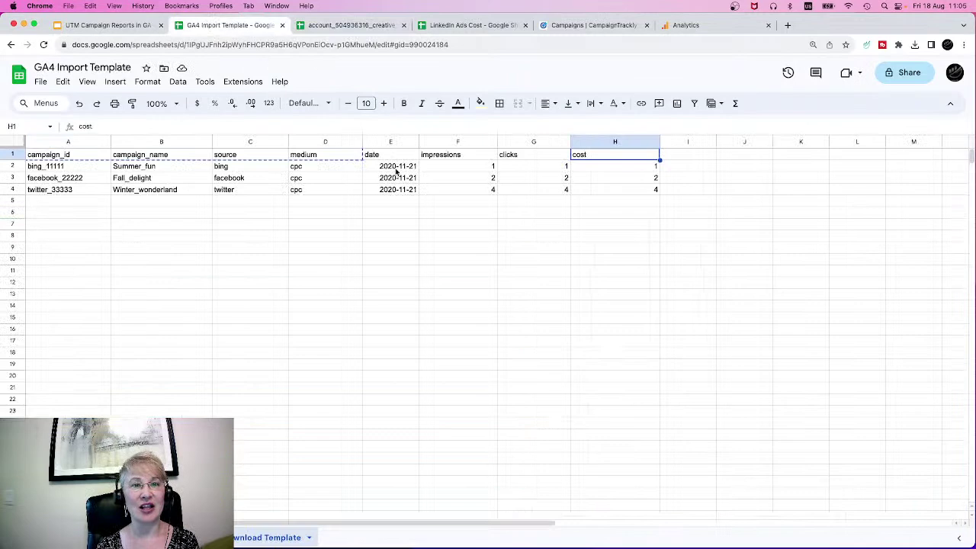
pyautogui.click(337, 27)
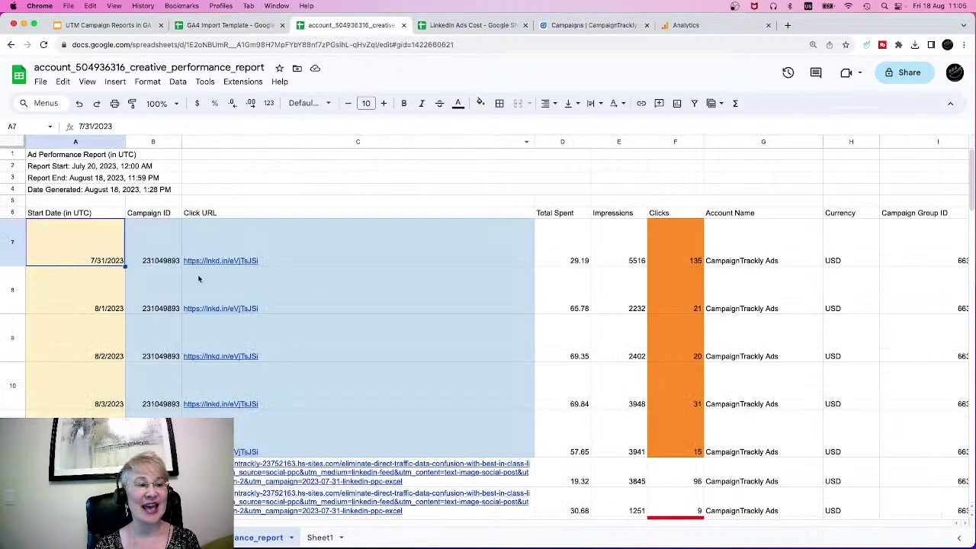
# Step: Examine the first Campaign ID value in row 7 and highlight the whole Campaign ID column
pyautogui.click(147, 251)
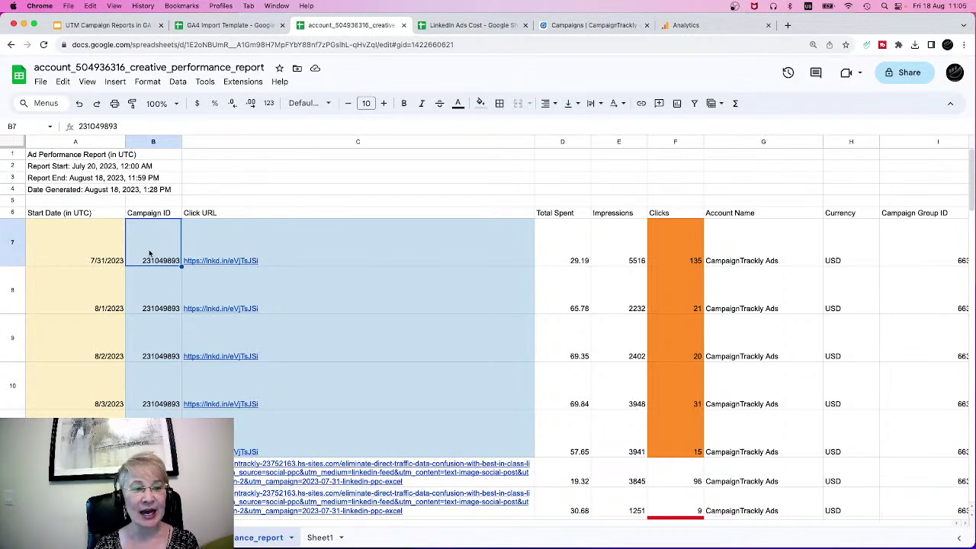
pyautogui.moveTo(345, 287)
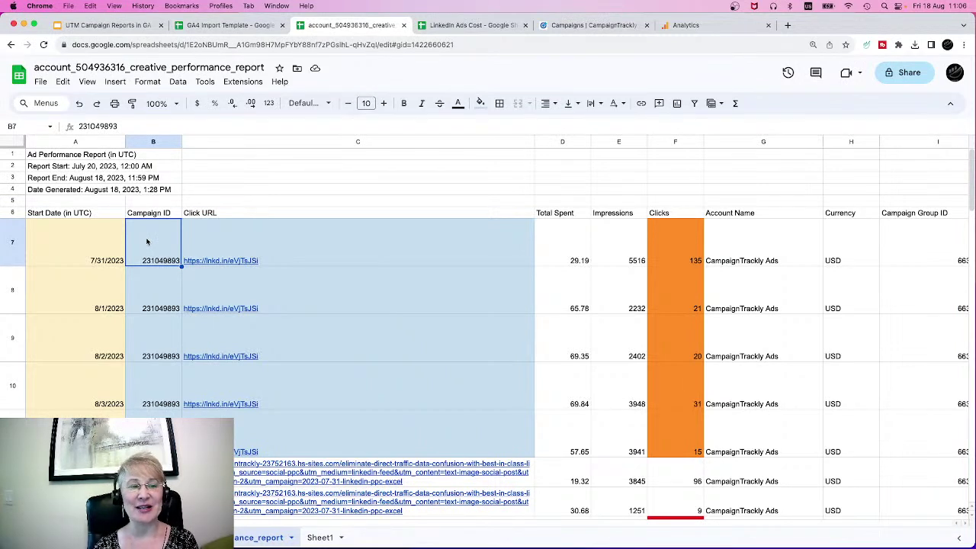
pyautogui.click(168, 142)
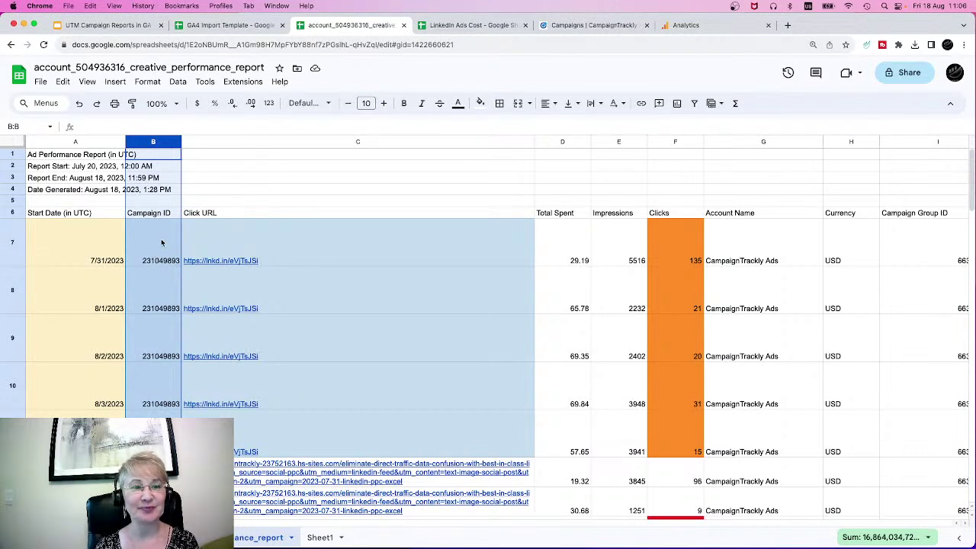
# Step: Highlight the Click URL column and go through its links from the shortened lnkd.in URLs down to the untagged URL in row 29
pyautogui.click(301, 140)
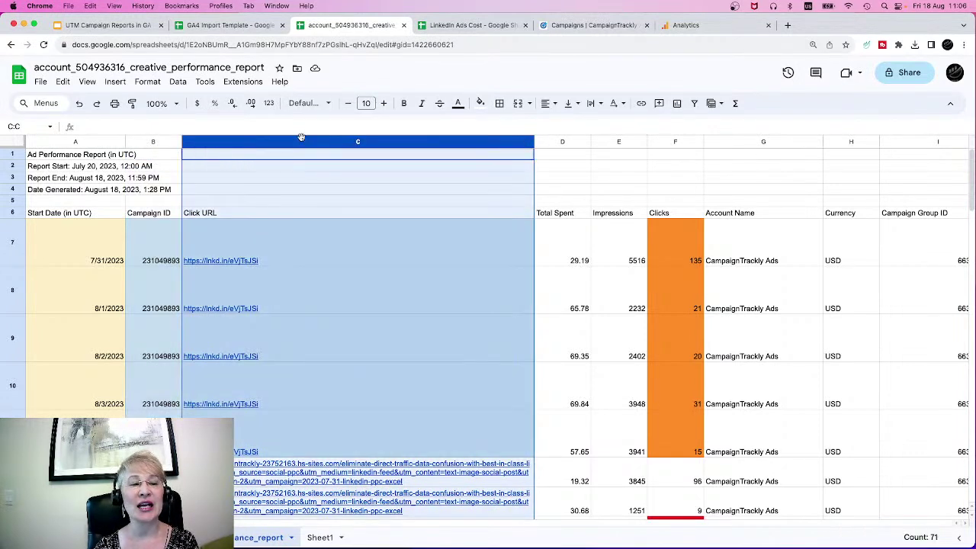
pyautogui.moveTo(275, 302)
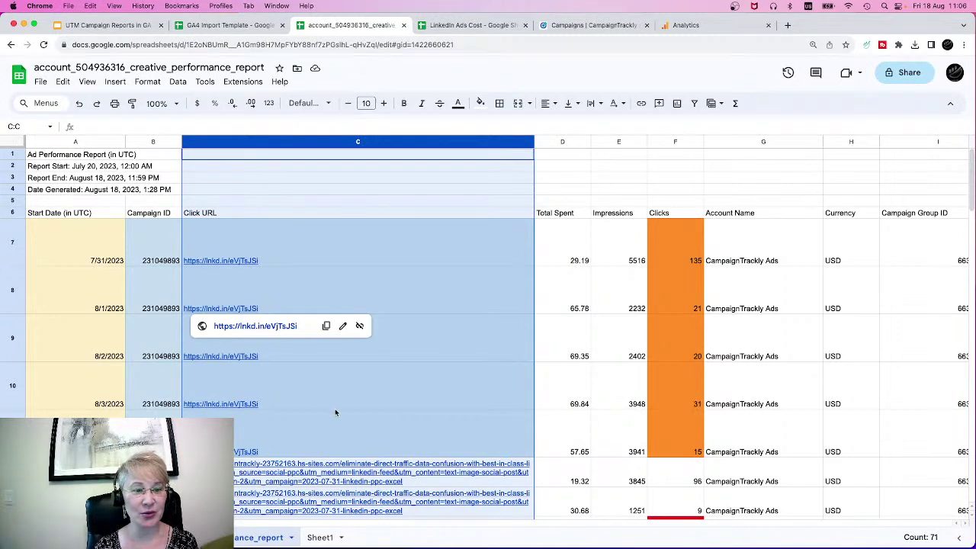
pyautogui.scroll(-5, 381, 400)
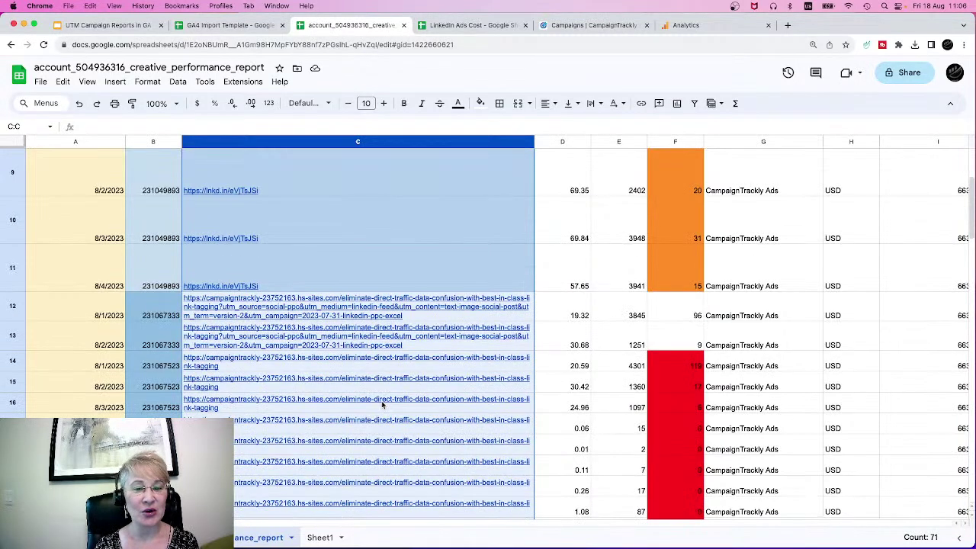
pyautogui.scroll(-5, 383, 404)
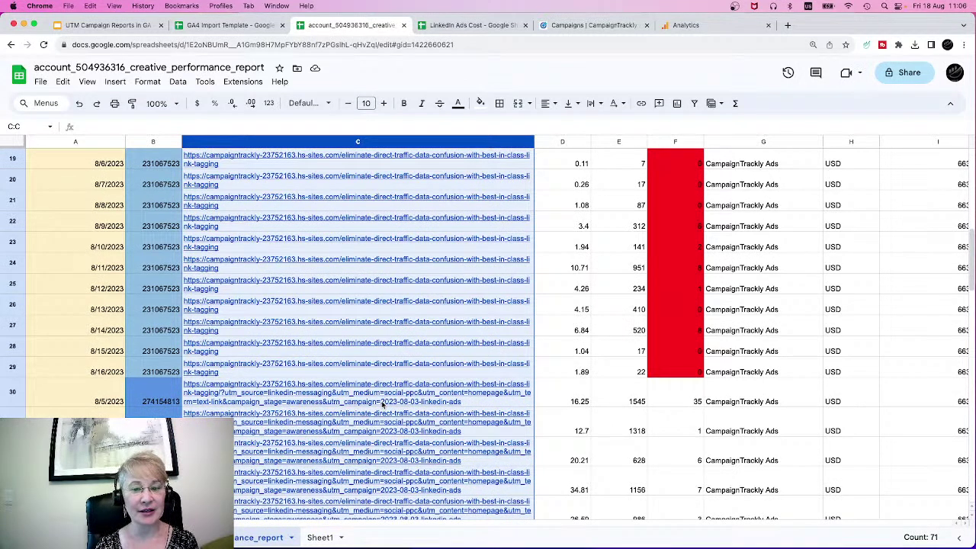
pyautogui.click(289, 365)
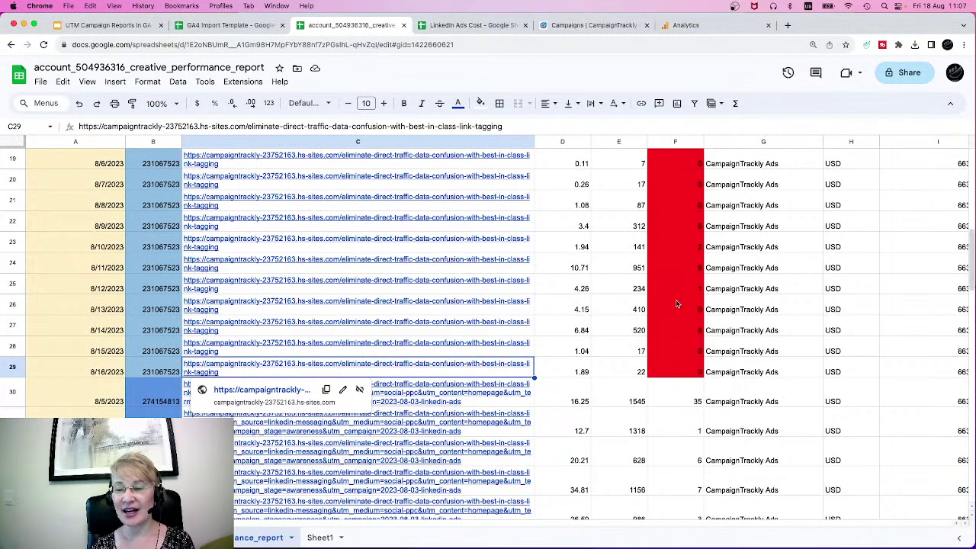
# Step: Highlight the Clicks cells F14 to F29 that belong to the untagged URLs
pyautogui.scroll(2, 680, 305)
pyautogui.scroll(2, 683, 303)
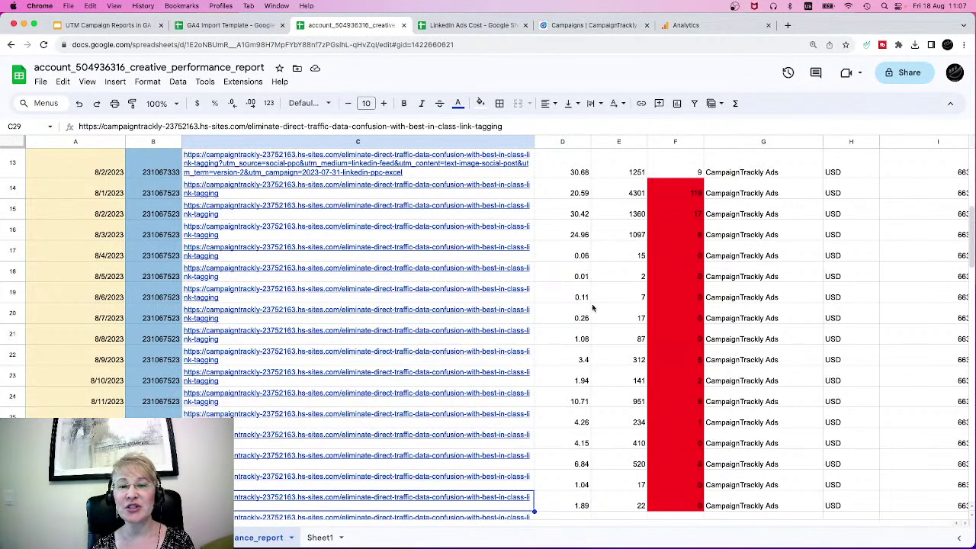
pyautogui.moveTo(491, 468)
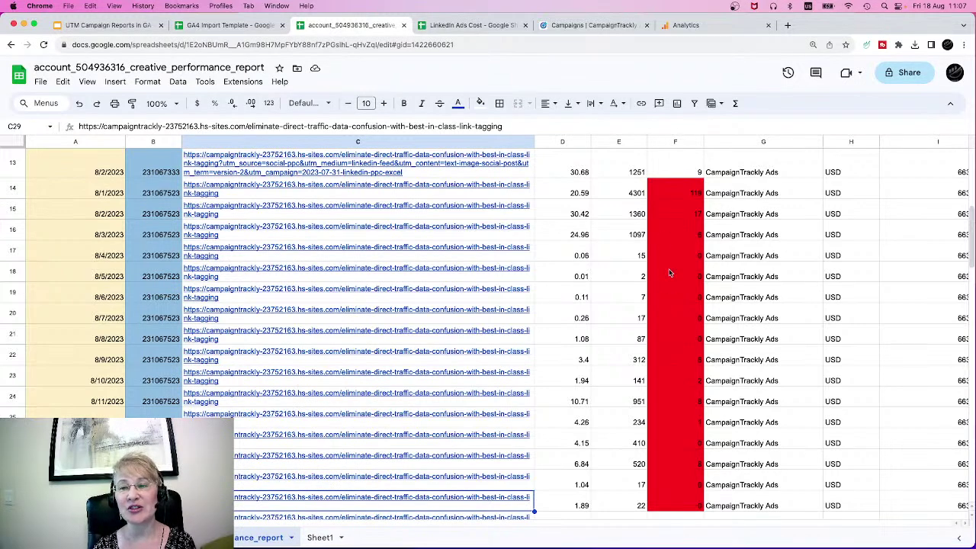
pyautogui.moveTo(667, 189); pyautogui.dragTo(691, 505)
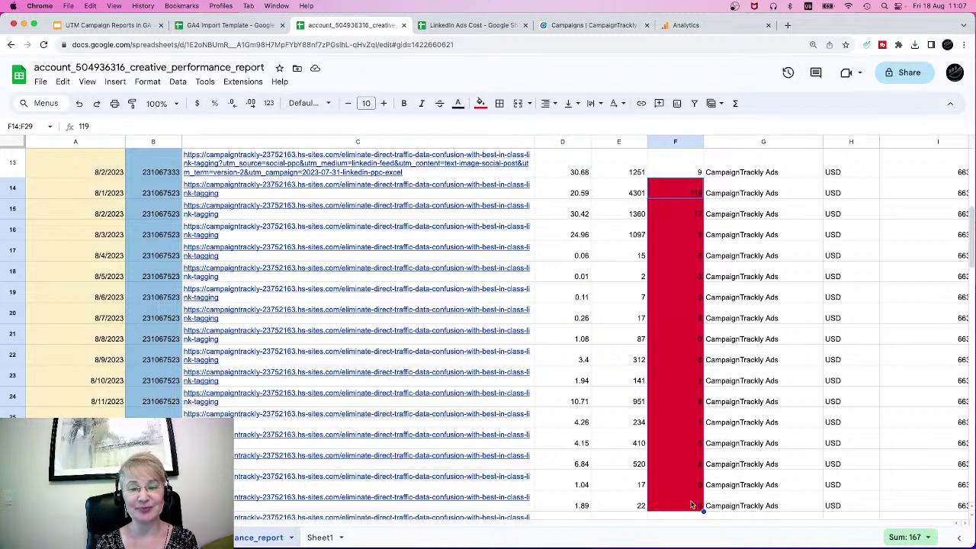
# Step: Examine the UTM-tagged Click URL in cell C30, below the untagged rows
pyautogui.scroll(-2, 408, 366)
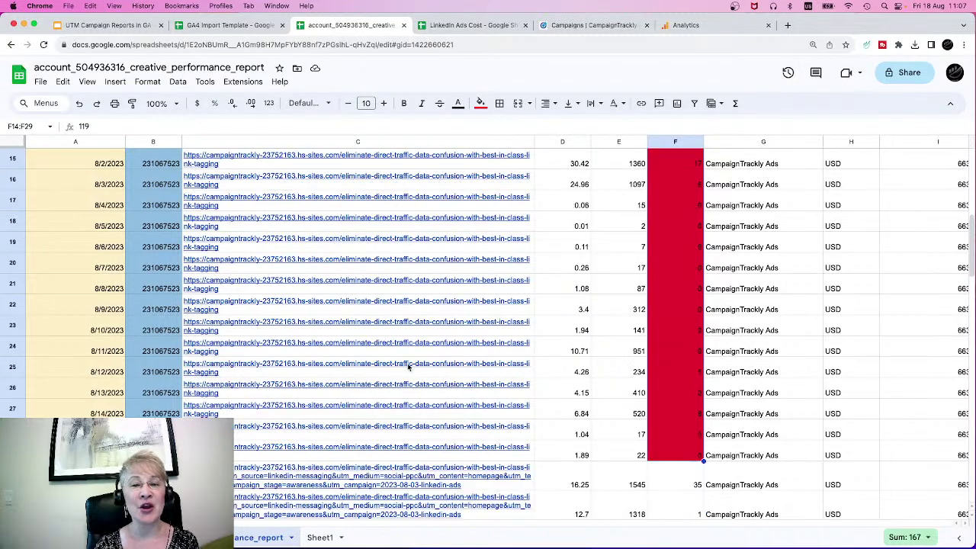
pyautogui.scroll(-10, 408, 367)
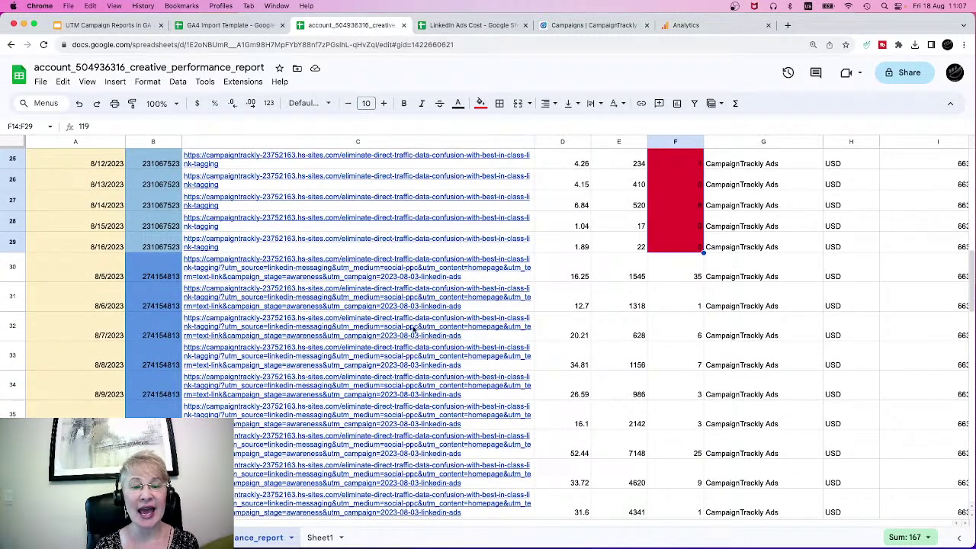
pyautogui.click(469, 275)
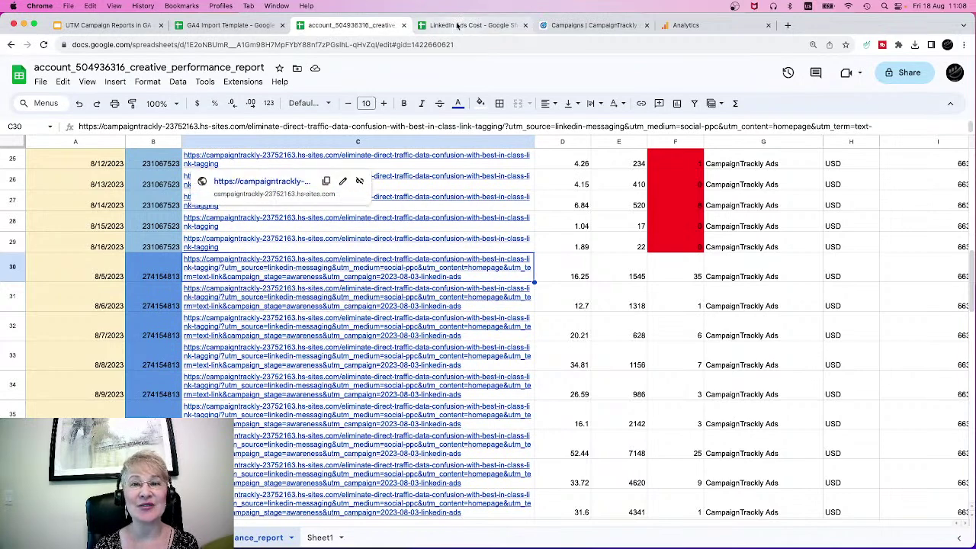
# Step: Switch to the LinkedIn Ads Cost spreadsheet and highlight the utm_id parameter at the end of the URL in F4
pyautogui.click(457, 26)
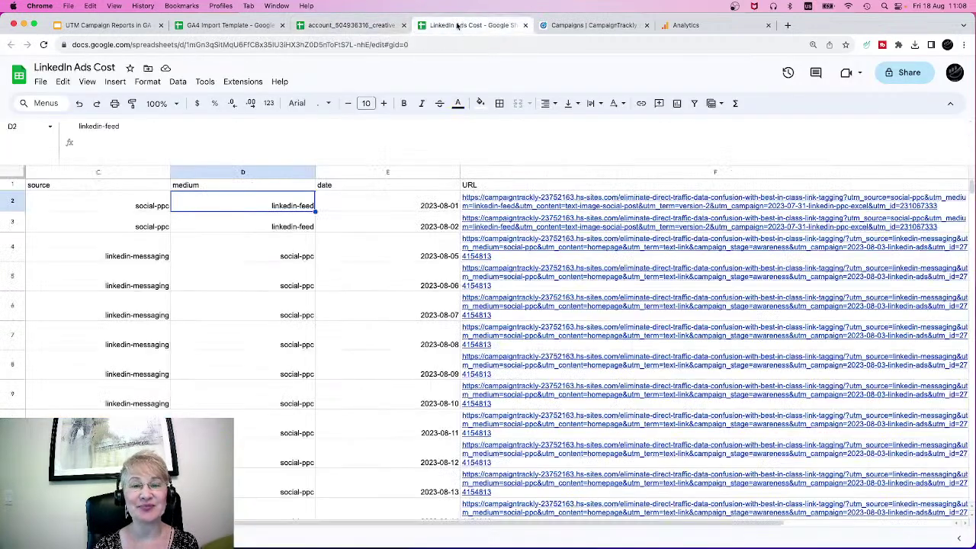
pyautogui.click(522, 253)
pyautogui.press('Return')
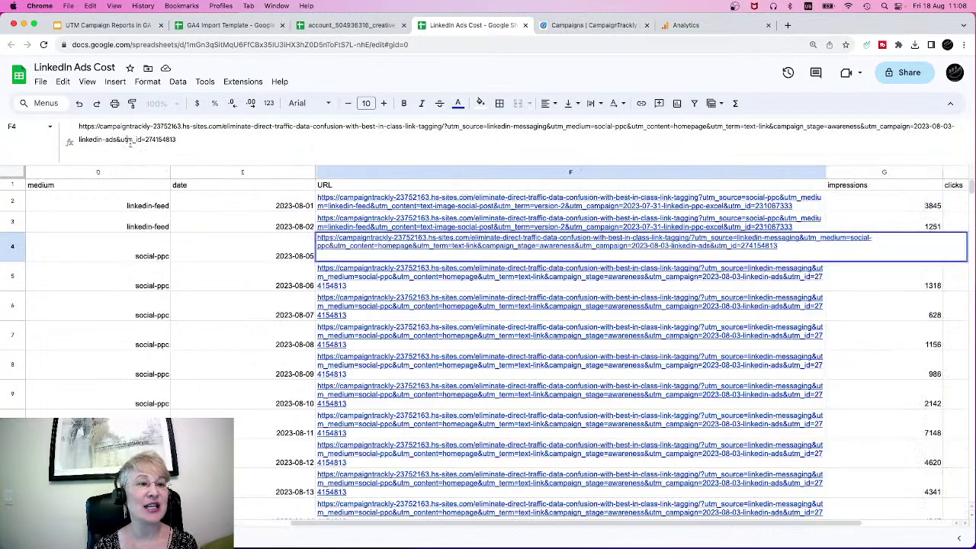
pyautogui.moveTo(176, 140); pyautogui.dragTo(120, 137)
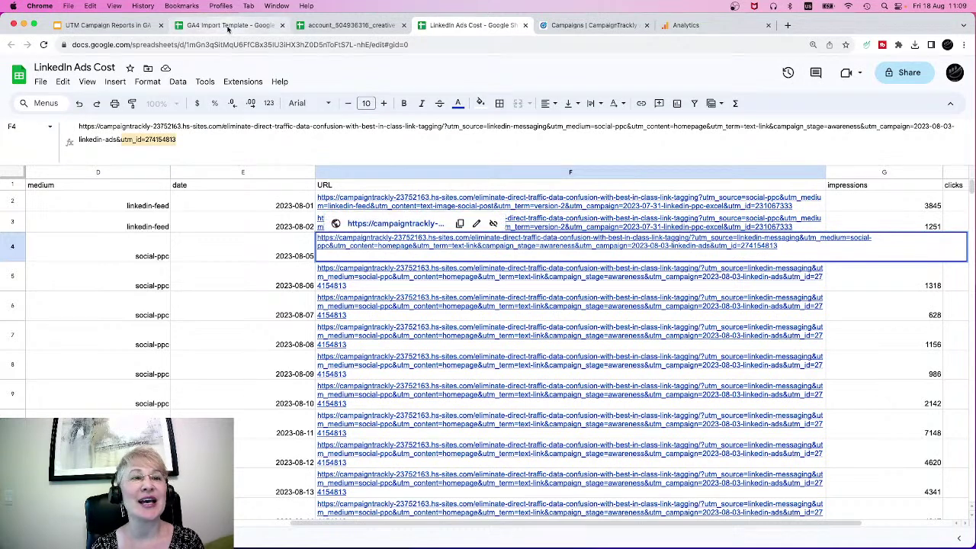
# Step: Compare the GA4 Import Template headers with the LinkedIn Ads Cost columns, ending on the source value in C2
pyautogui.click(227, 25)
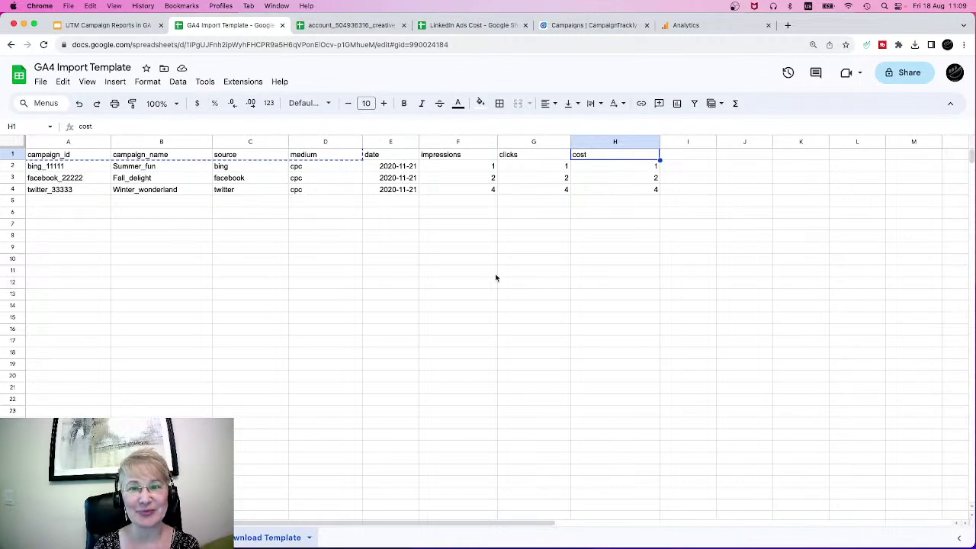
pyautogui.click(463, 27)
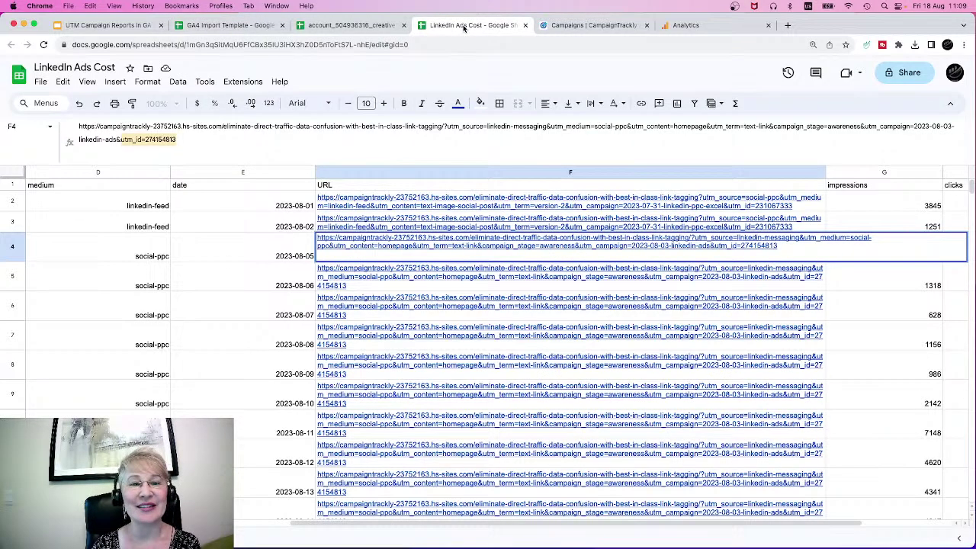
pyautogui.hscroll(-5, 335, 487)
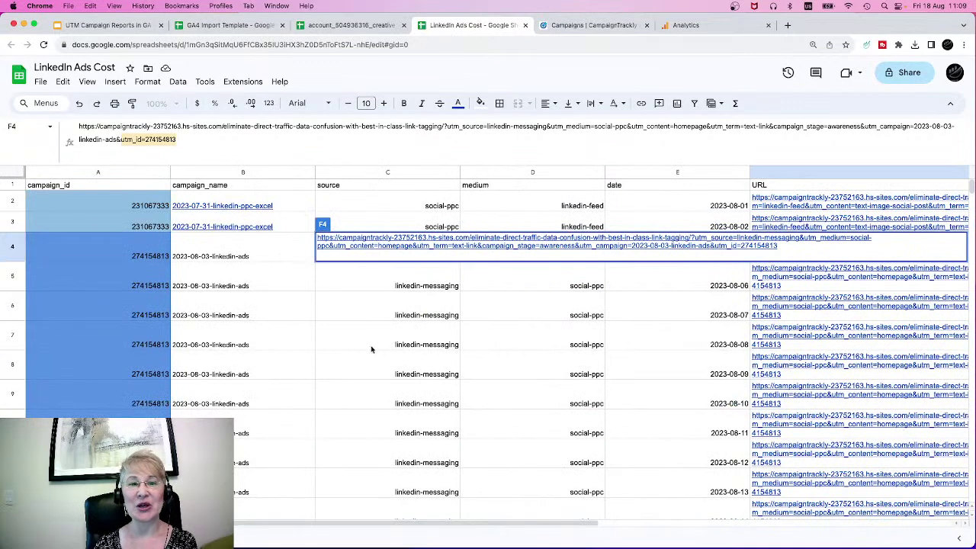
pyautogui.click(372, 204)
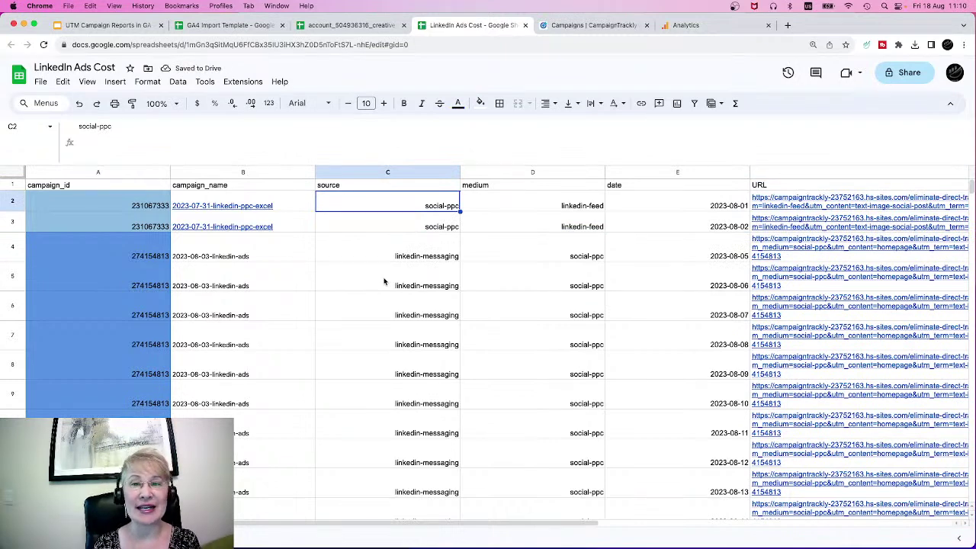
# Step: Open the CSV report export for the selected campaigns in LinkedIn Campaign Manager and review the report types, keeping Campaign Performance
pyautogui.click(577, 25)
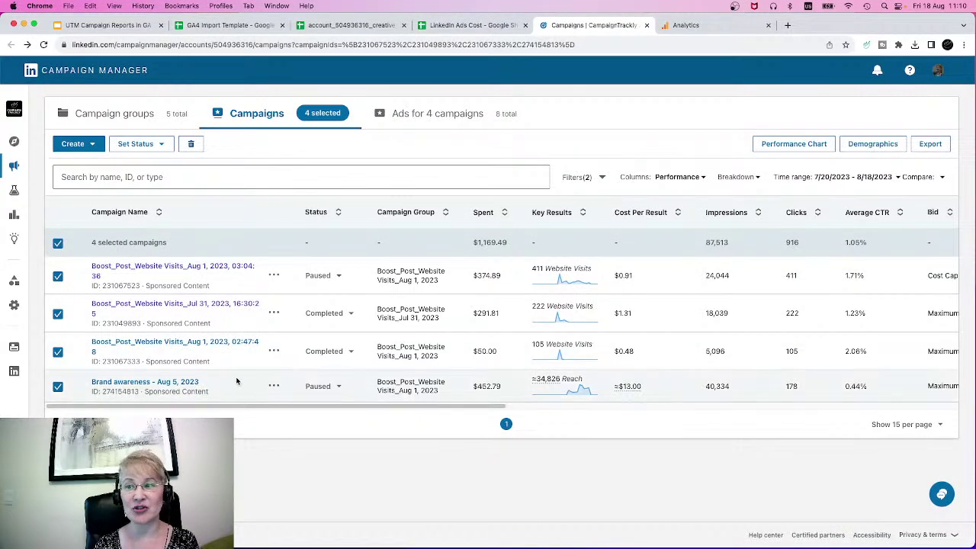
pyautogui.click(931, 144)
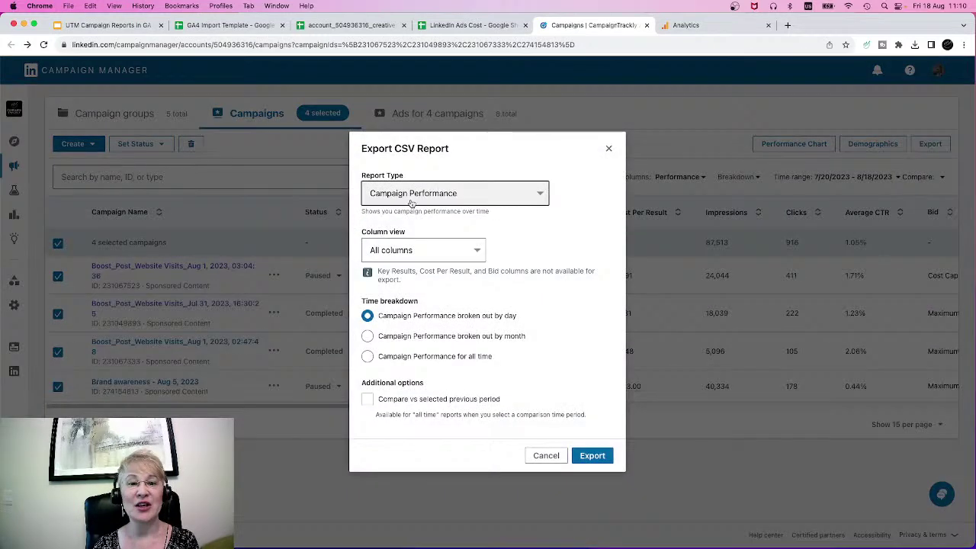
pyautogui.click(542, 198)
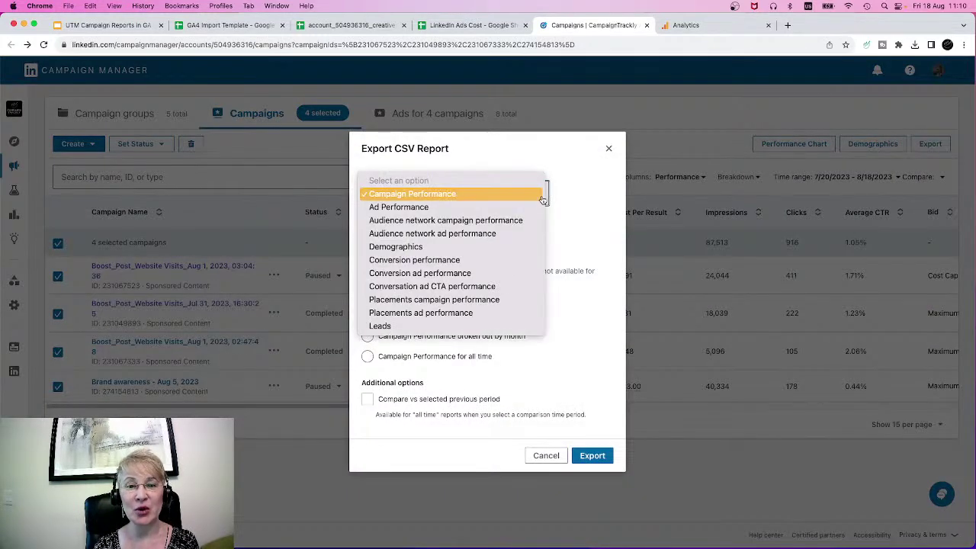
pyautogui.click(542, 195)
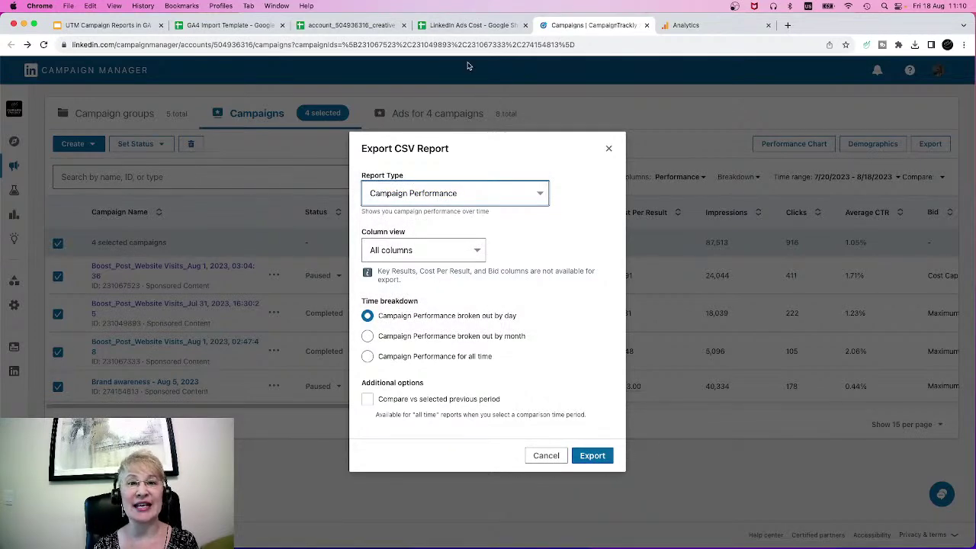
# Step: Review the creative performance report's date, campaign ID, spend, impressions and clicks columns, ending on the UTM-tagged Click URL in C12
pyautogui.click(448, 25)
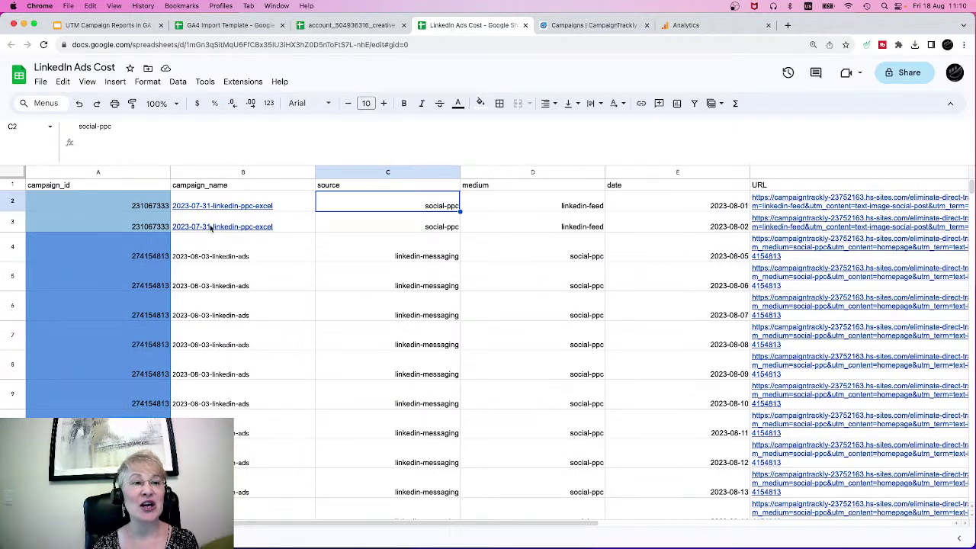
pyautogui.click(320, 27)
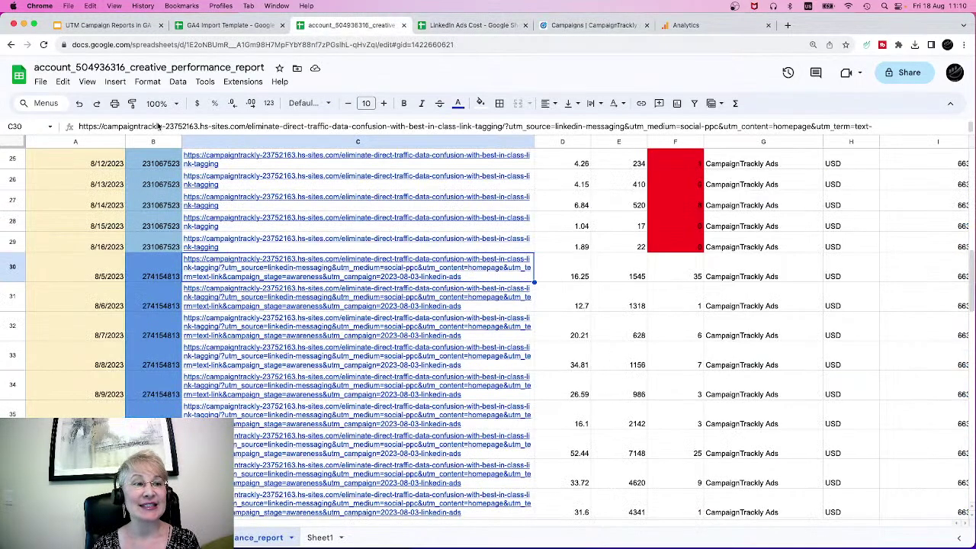
pyautogui.scroll(10, 284, 232)
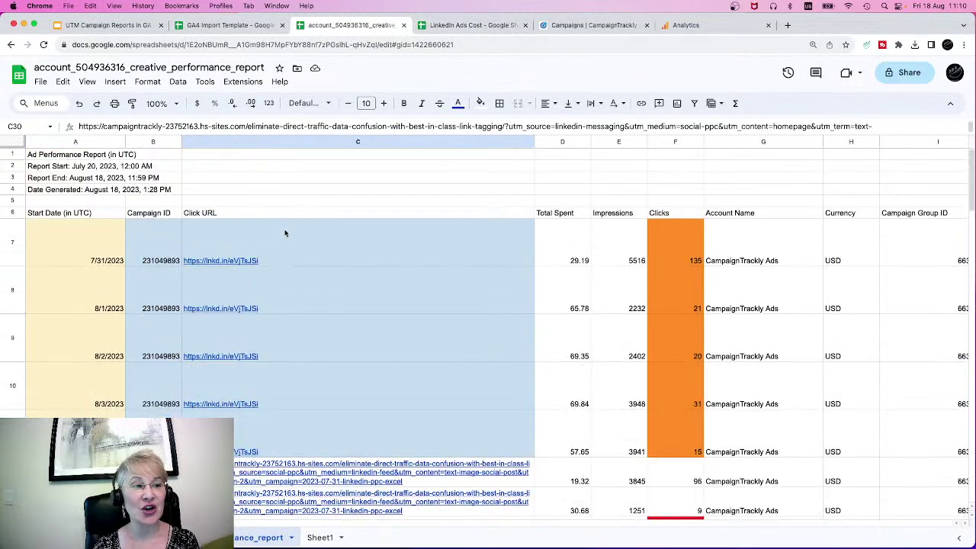
pyautogui.click(63, 141)
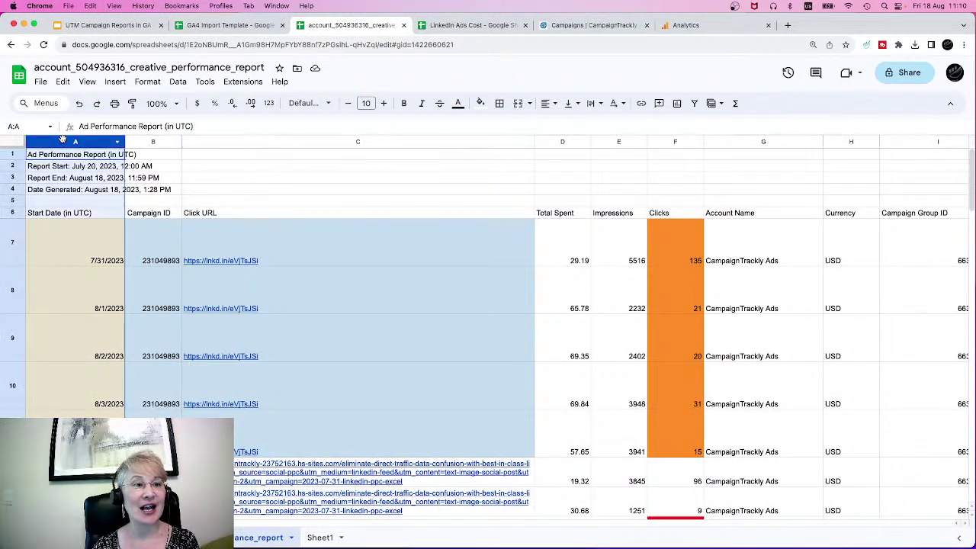
pyautogui.click(162, 141)
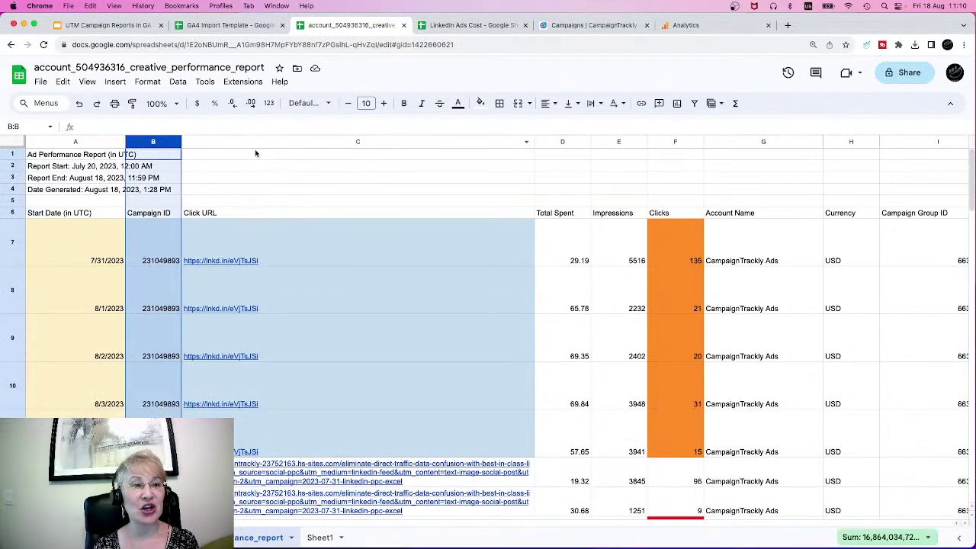
pyautogui.click(561, 141)
pyautogui.click(618, 141)
pyautogui.click(675, 141)
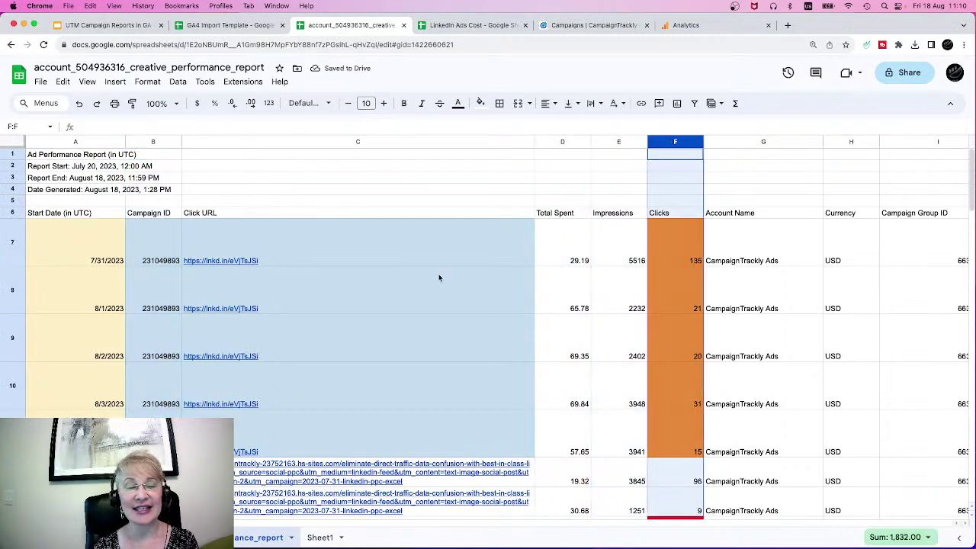
pyautogui.scroll(-3, 438, 278)
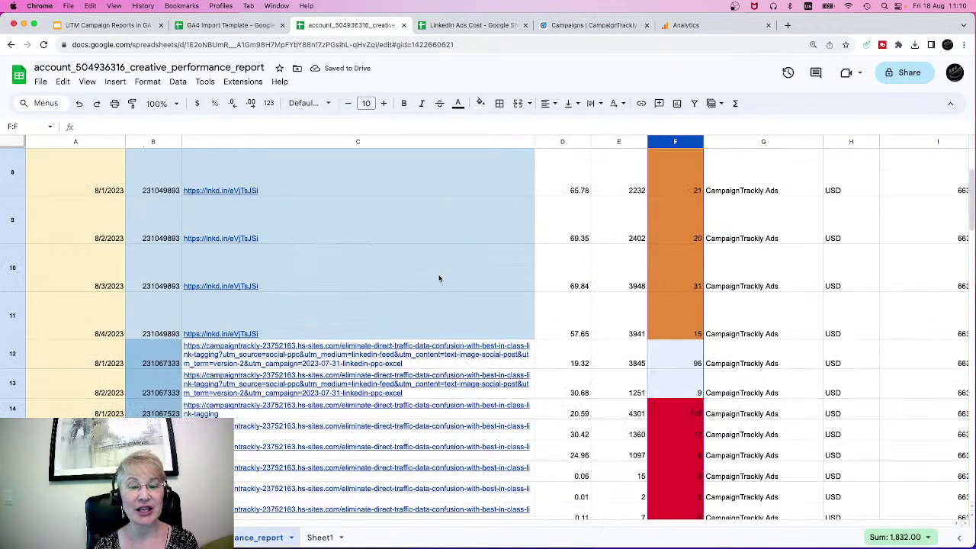
pyautogui.click(336, 359)
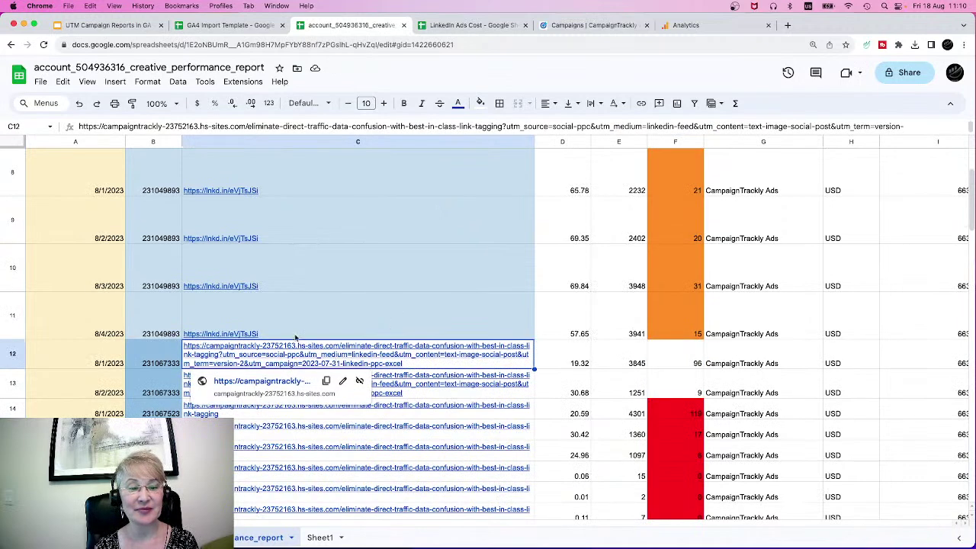
# Step: Review the campaign_name, source, medium and campaign_id columns in the LinkedIn Ads Cost spreadsheet
pyautogui.click(461, 25)
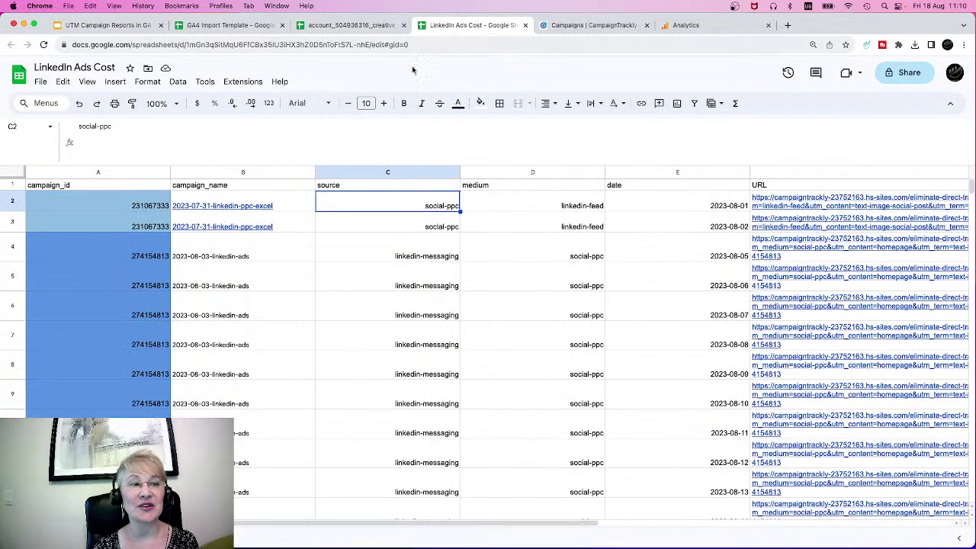
pyautogui.click(214, 172)
pyautogui.click(349, 174)
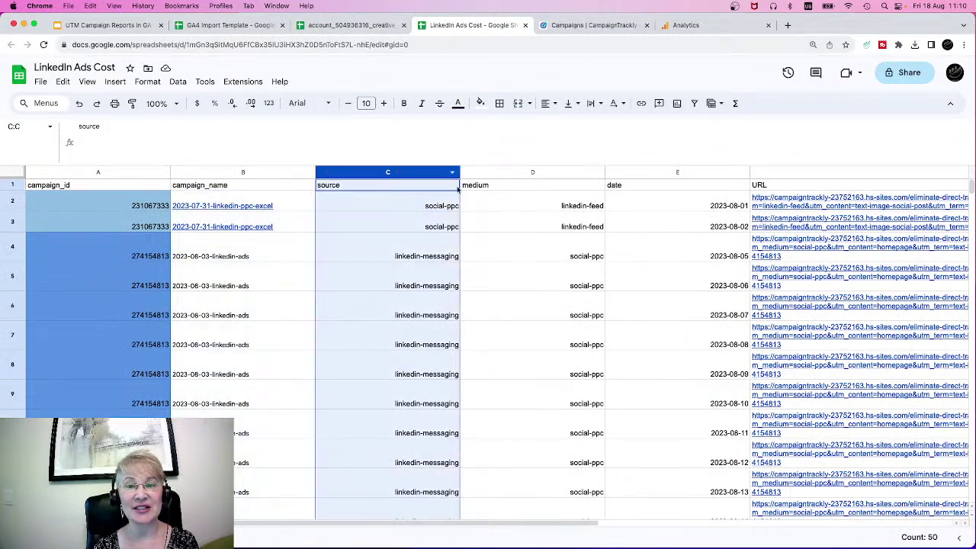
pyautogui.click(486, 172)
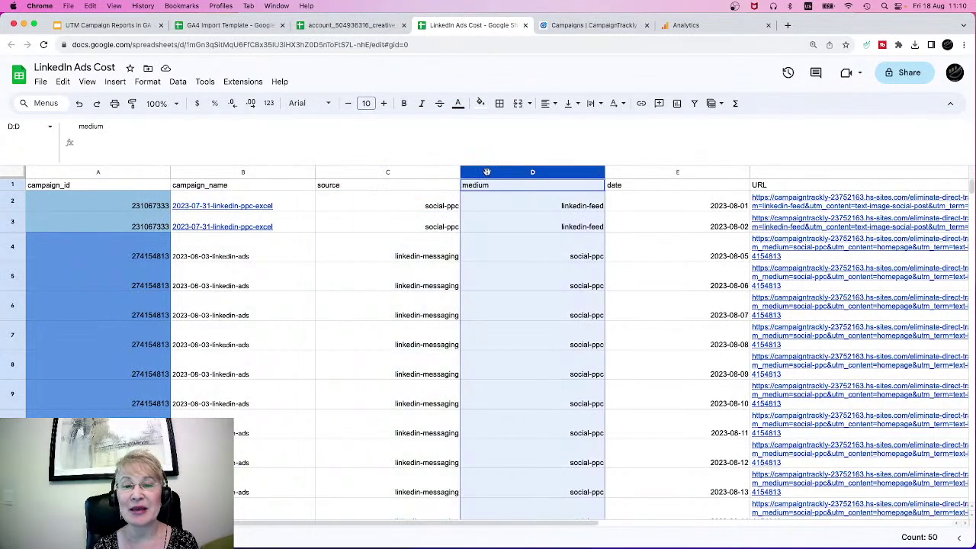
pyautogui.click(67, 175)
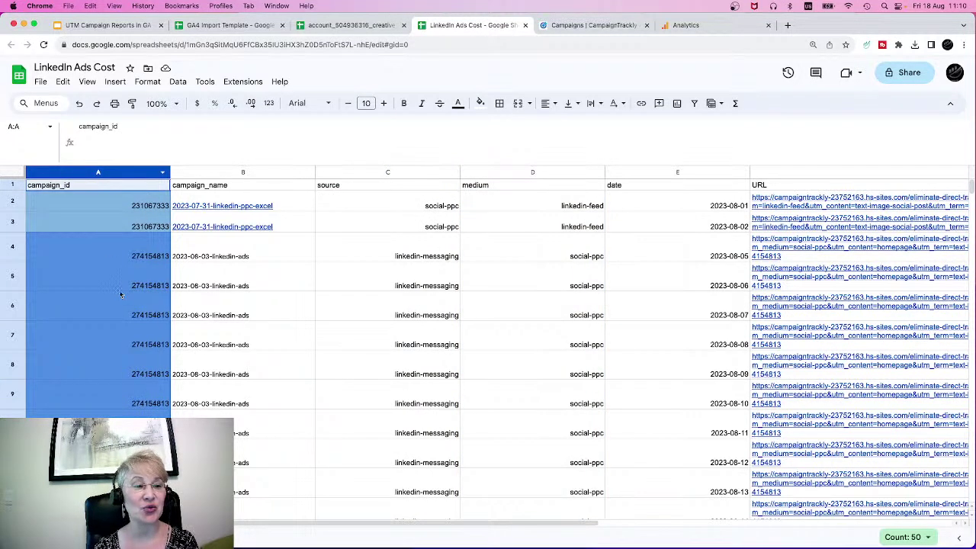
pyautogui.scroll(-2, 137, 310)
pyautogui.scroll(-1, 136, 310)
pyautogui.scroll(3, 137, 312)
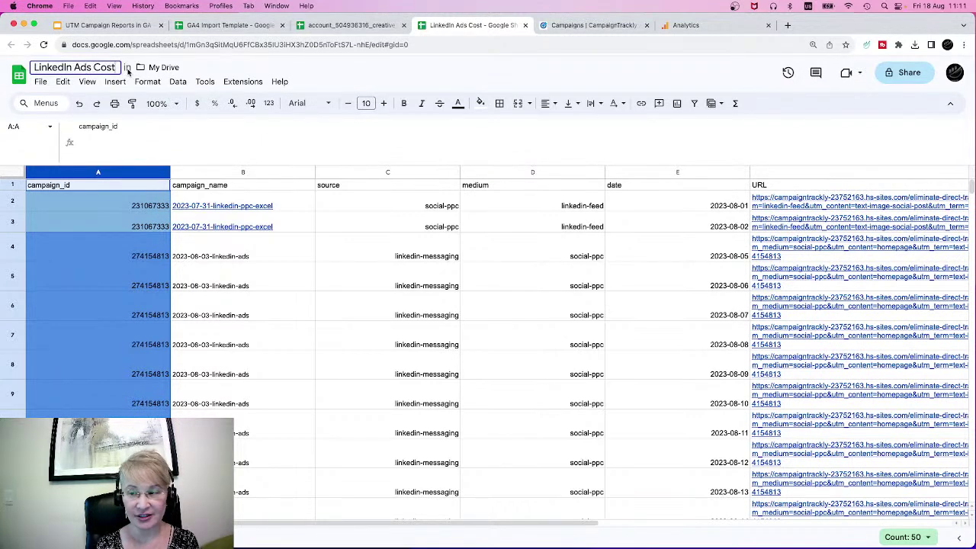
# Step: Rename the spreadsheet as LinkedIn Ads Cost Aug 2023
pyautogui.click(126, 69)
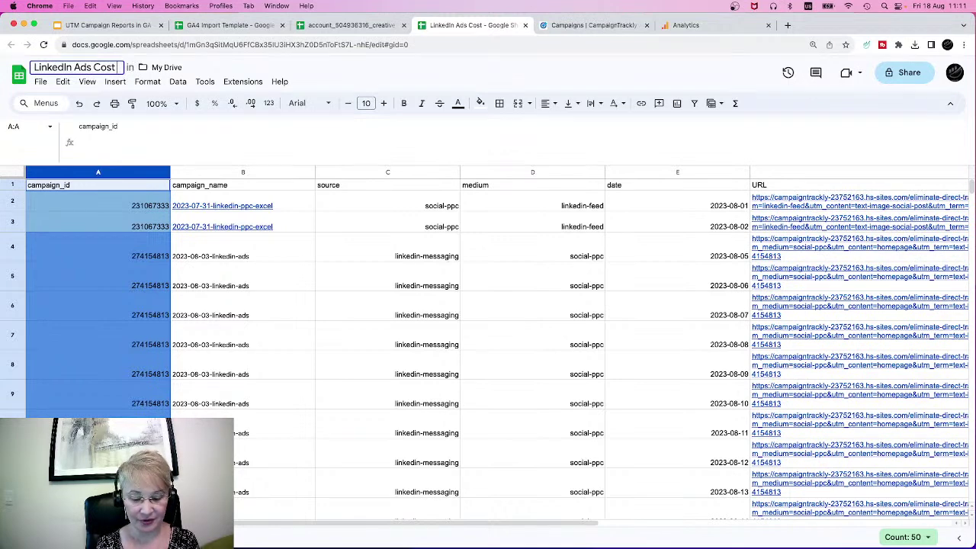
pyautogui.write('Aug 2023')
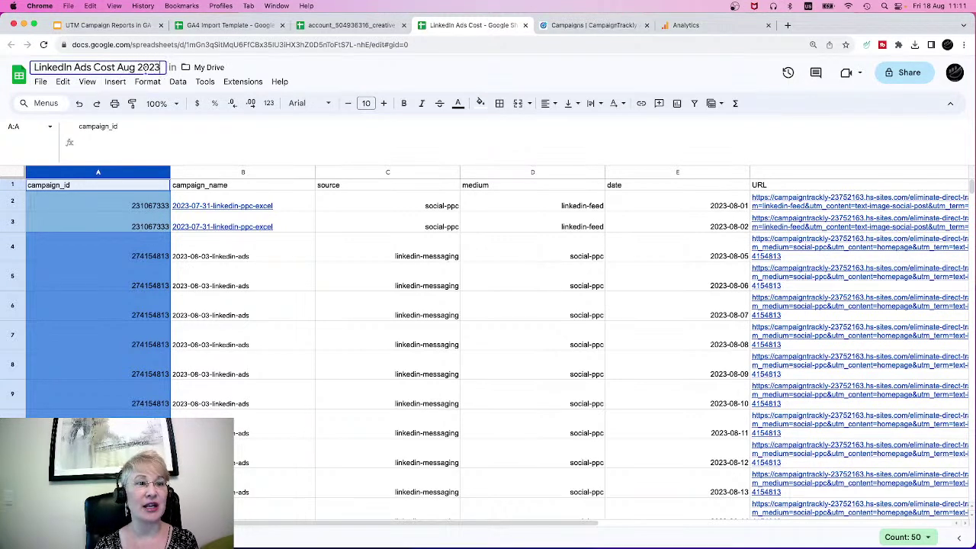
pyautogui.click(326, 70)
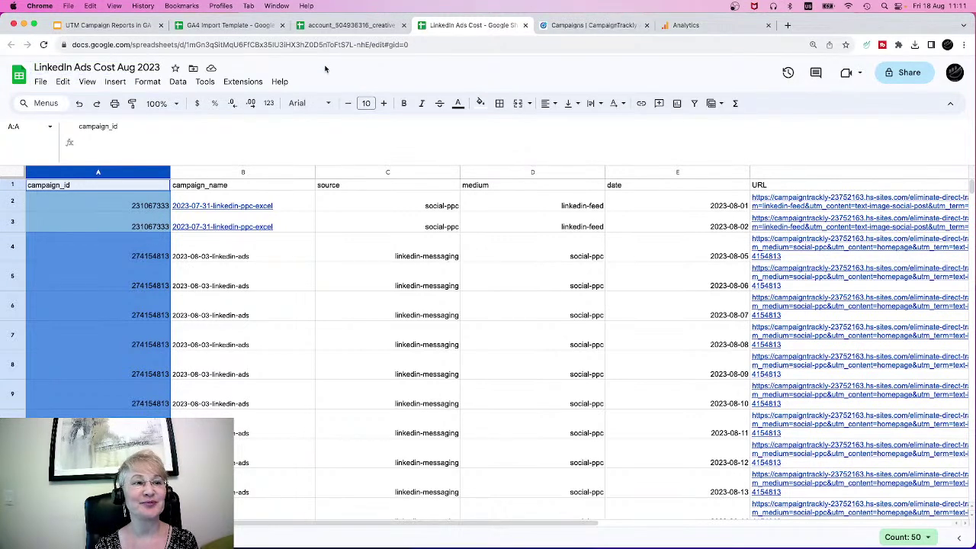
# Step: Download the spreadsheet as a comma-separated values (.csv) file and close the LinkedIn Campaign Manager page
pyautogui.click(42, 83)
pyautogui.moveTo(63, 223)
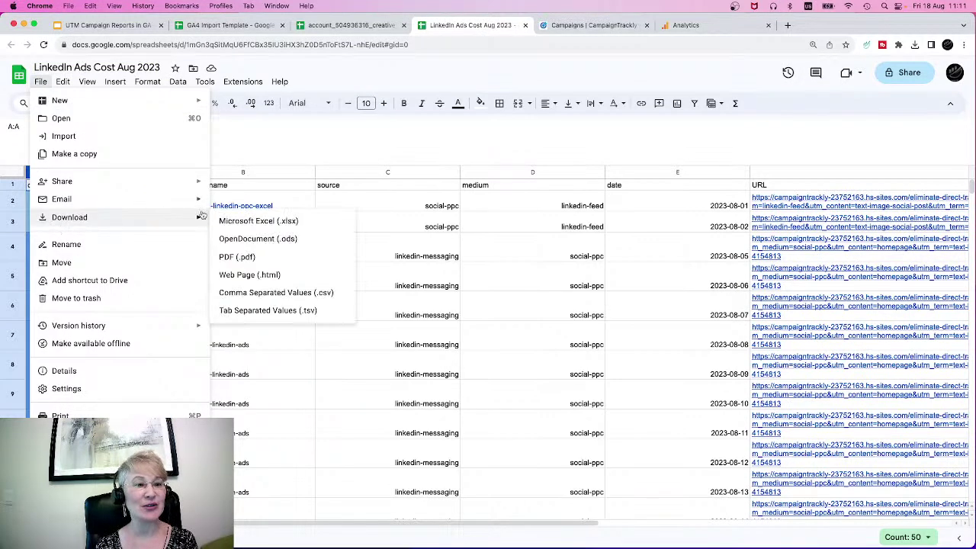
pyautogui.click(268, 292)
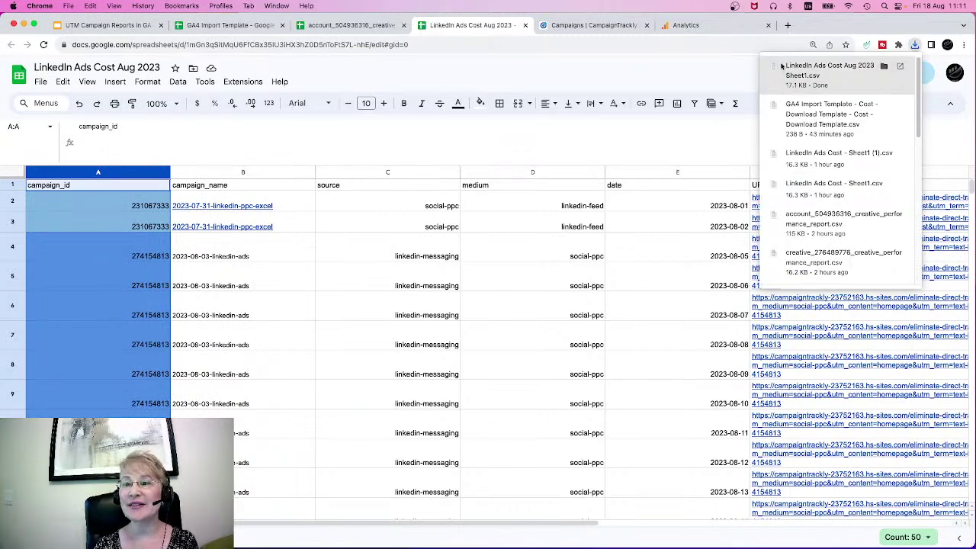
pyautogui.click(646, 25)
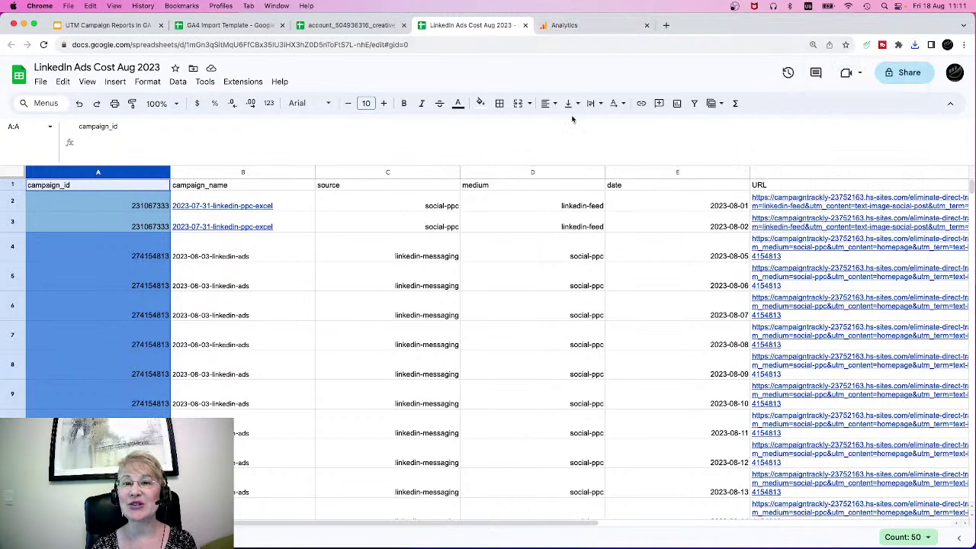
# Step: Switch to Google Analytics and open Data Import from the property's admin settings
pyautogui.click(578, 25)
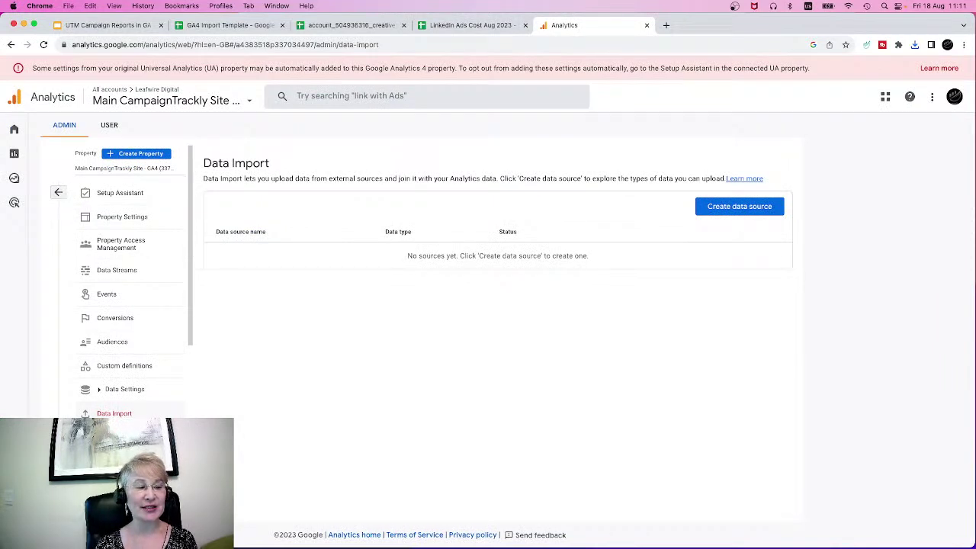
pyautogui.moveTo(14, 229)
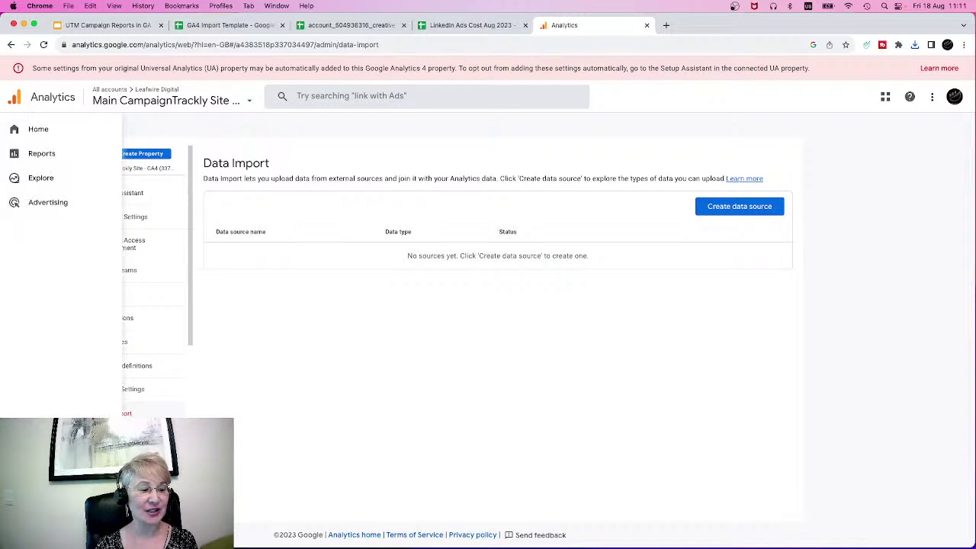
pyautogui.click(14, 525)
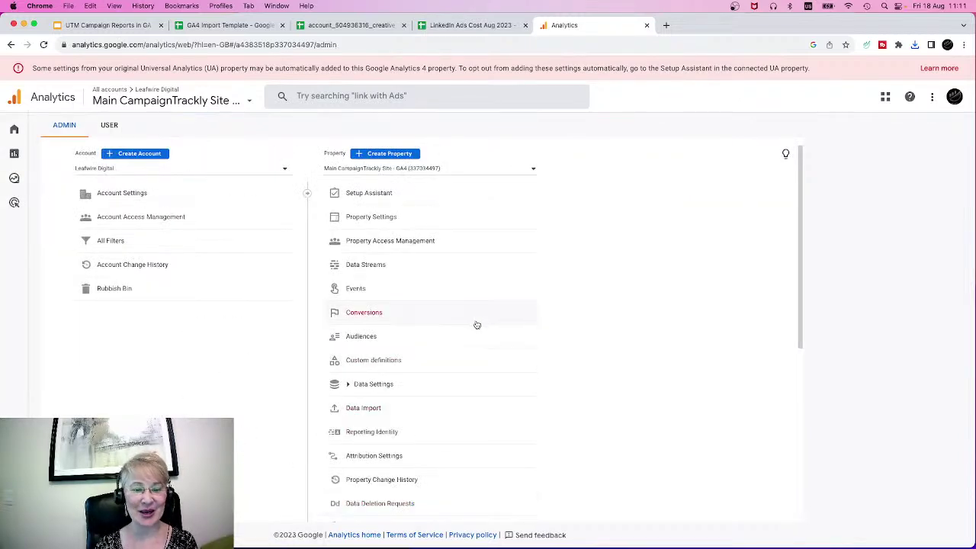
pyautogui.scroll(-3, 475, 324)
pyautogui.scroll(3, 475, 324)
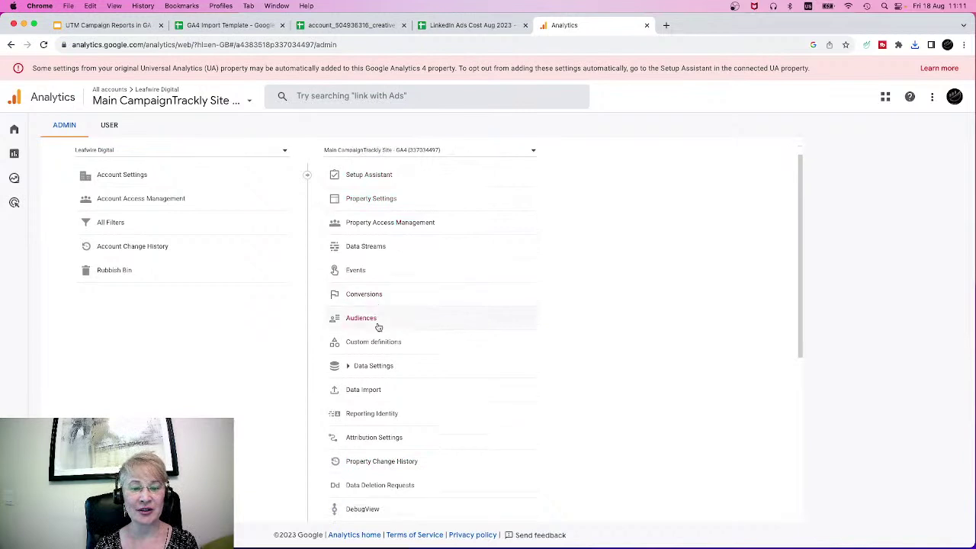
pyautogui.scroll(-1, 352, 326)
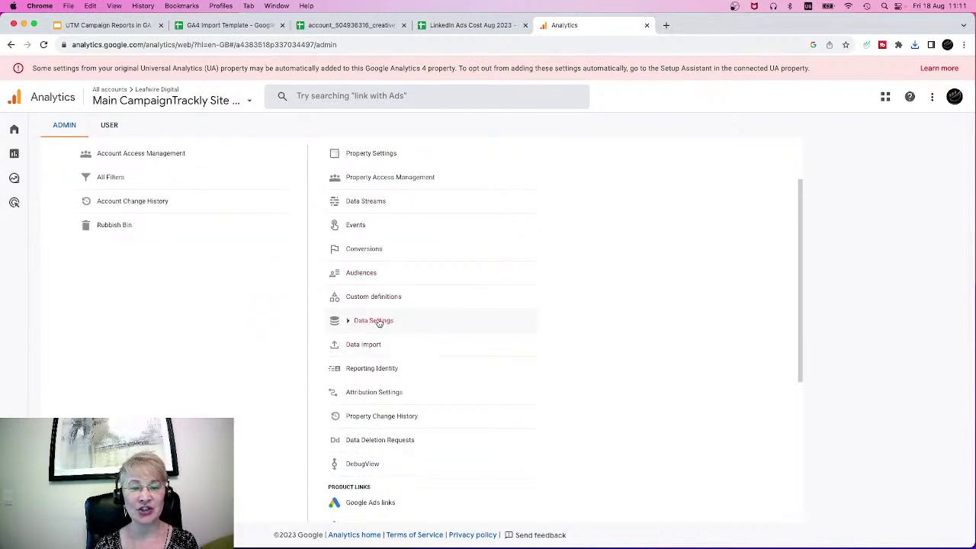
pyautogui.click(364, 345)
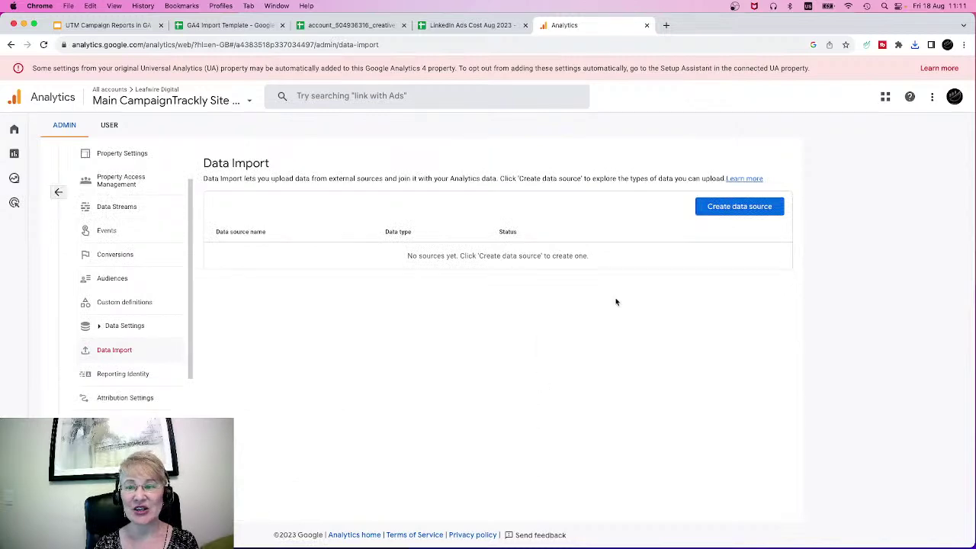
# Step: Start a new data source named PPC Campaigns, keeping Cost data as its data type
pyautogui.click(732, 207)
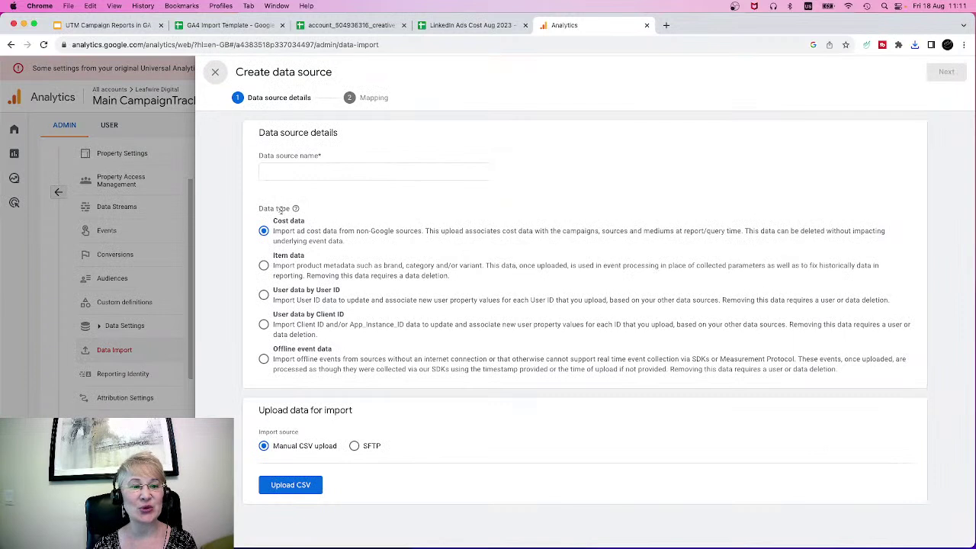
pyautogui.click(297, 171)
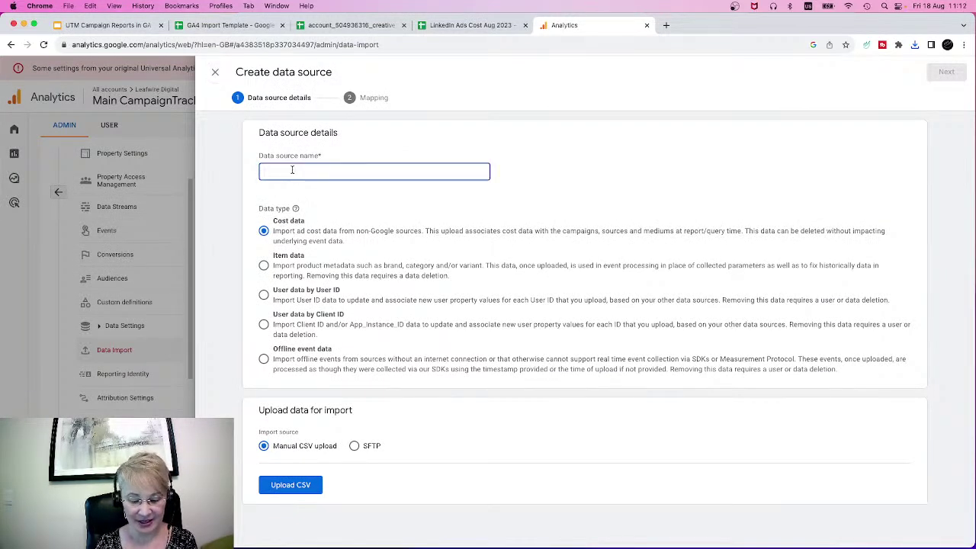
pyautogui.write('PPC Ca')
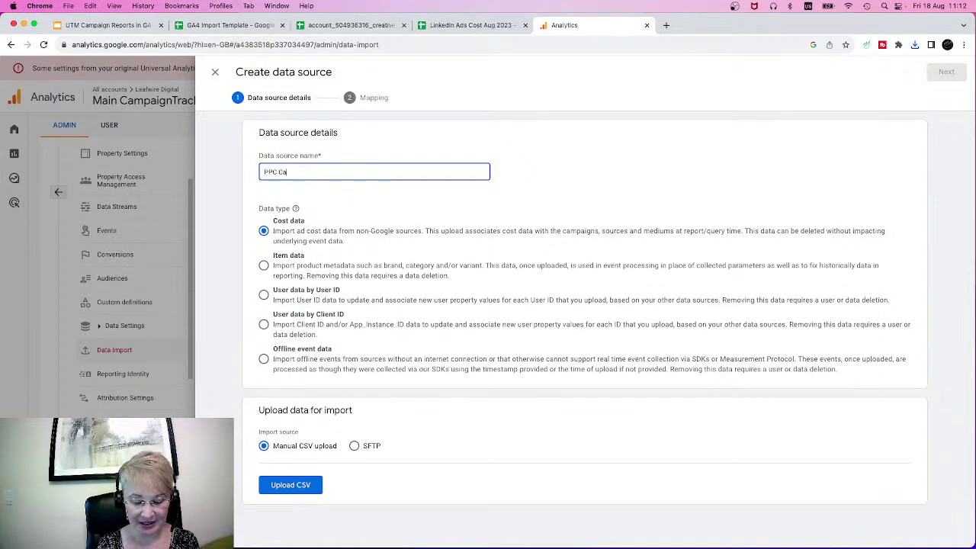
pyautogui.write('mpaigns')
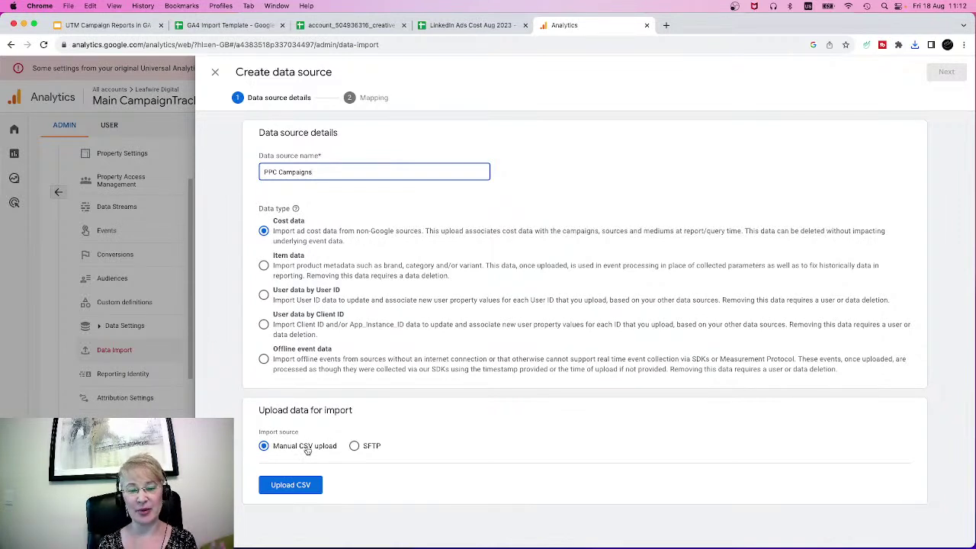
# Step: Examine the server and schedule settings of the SFTP import source, and return the import source to Manual CSV upload
pyautogui.click(355, 447)
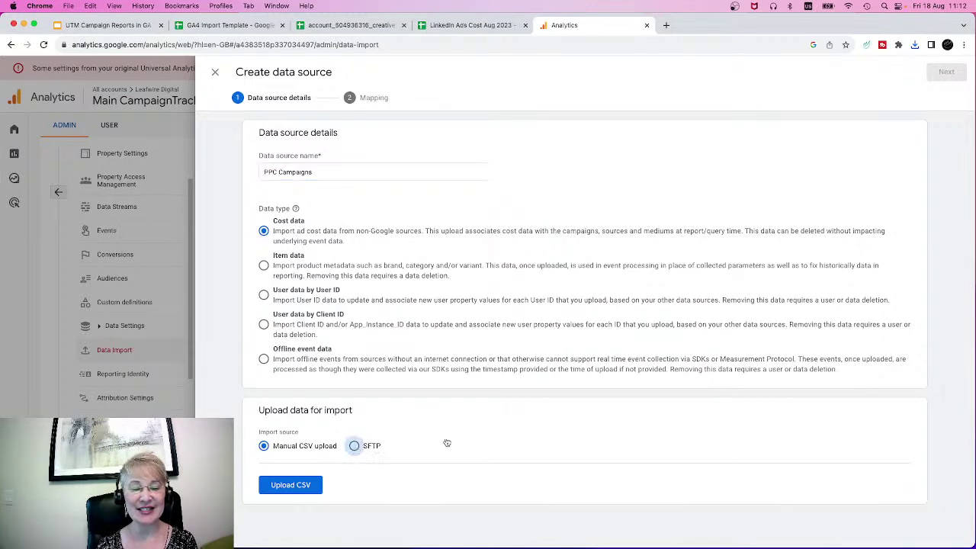
pyautogui.scroll(-5, 449, 438)
pyautogui.scroll(-2, 461, 434)
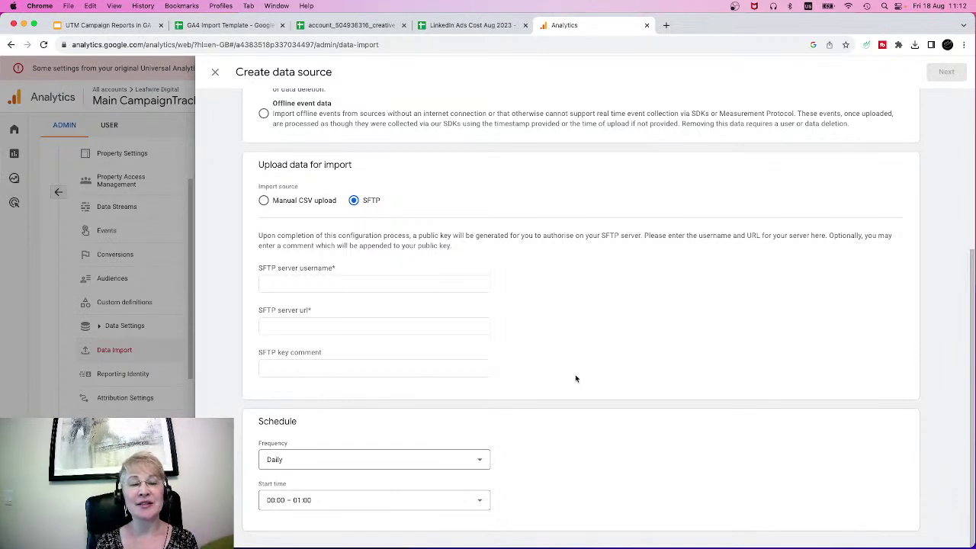
pyautogui.click(481, 462)
pyautogui.click(482, 461)
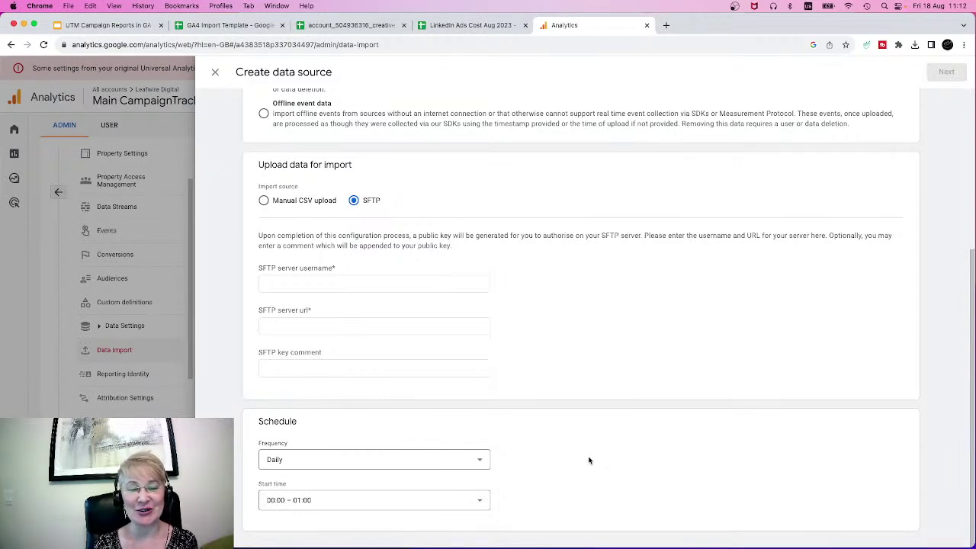
pyautogui.scroll(5, 553, 343)
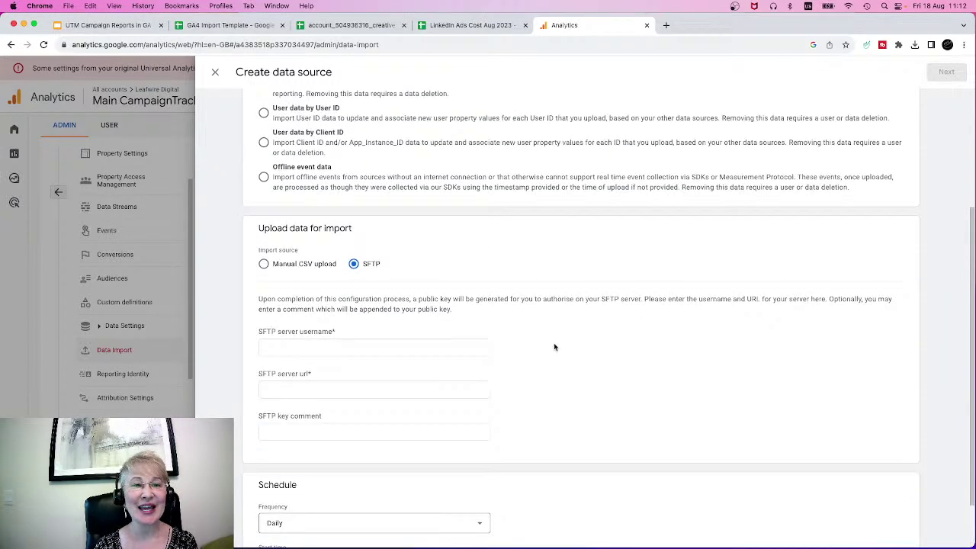
pyautogui.scroll(-5, 553, 343)
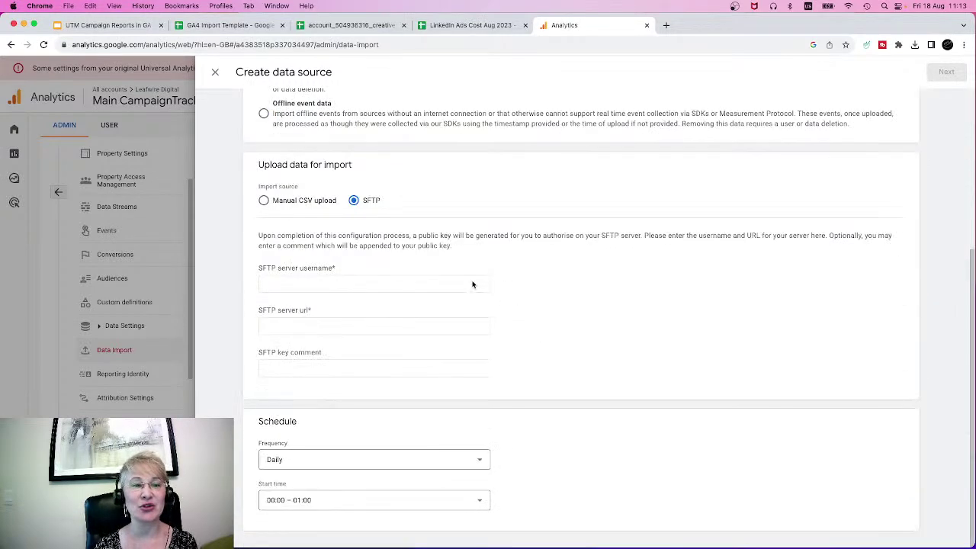
pyautogui.click(263, 200)
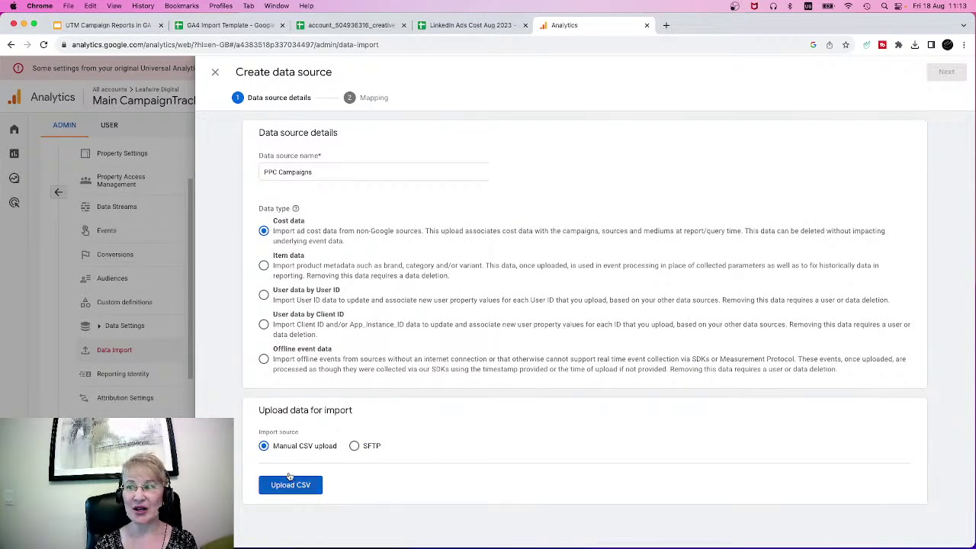
# Step: Upload LinkedIn Ads Cost Aug 2023 - Sheet1.csv from Downloads as the PPC Campaigns import file and continue to the field mapping
pyautogui.click(319, 172)
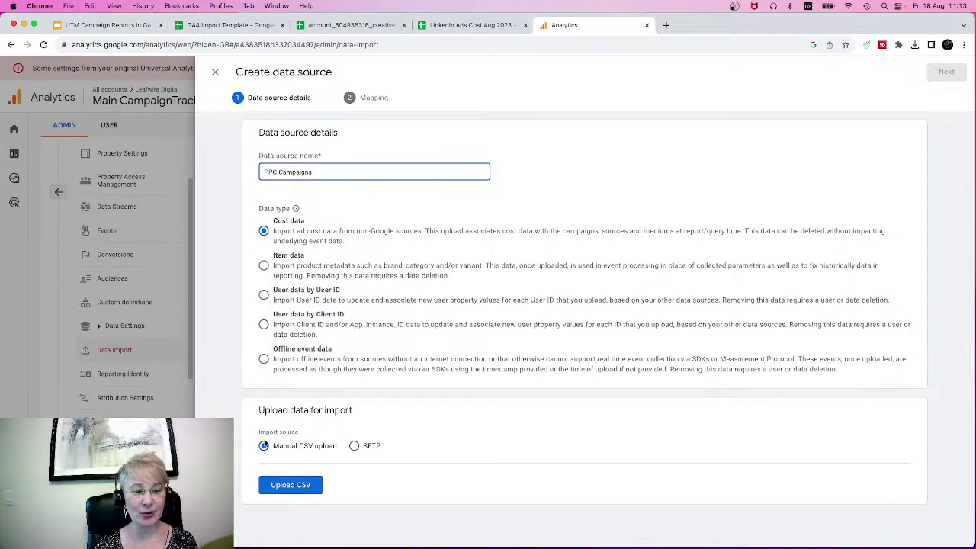
pyautogui.click(296, 485)
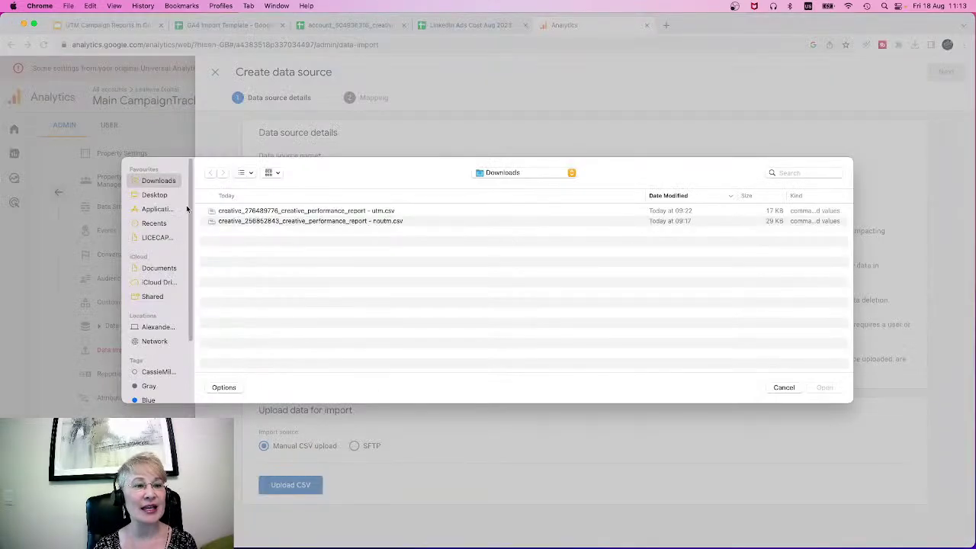
pyautogui.click(288, 211)
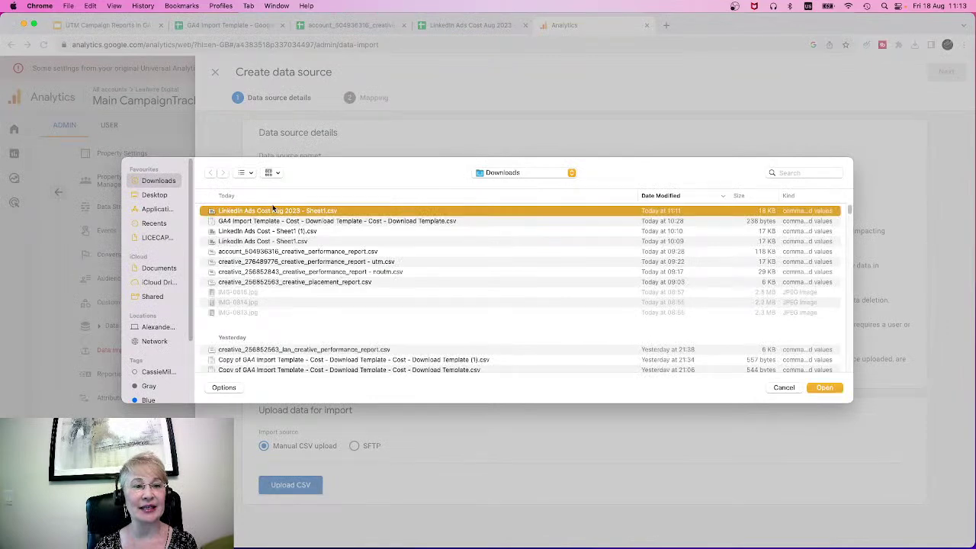
pyautogui.click(824, 388)
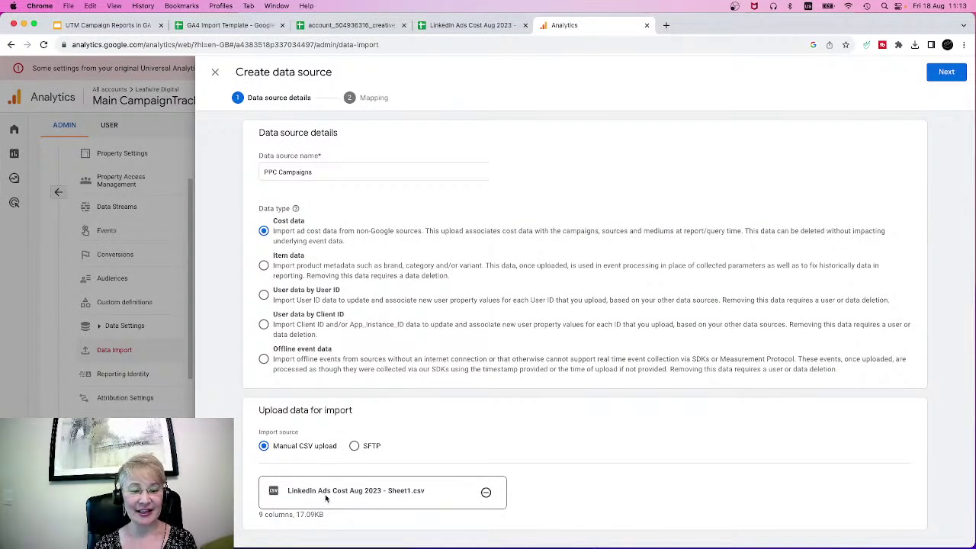
pyautogui.click(947, 73)
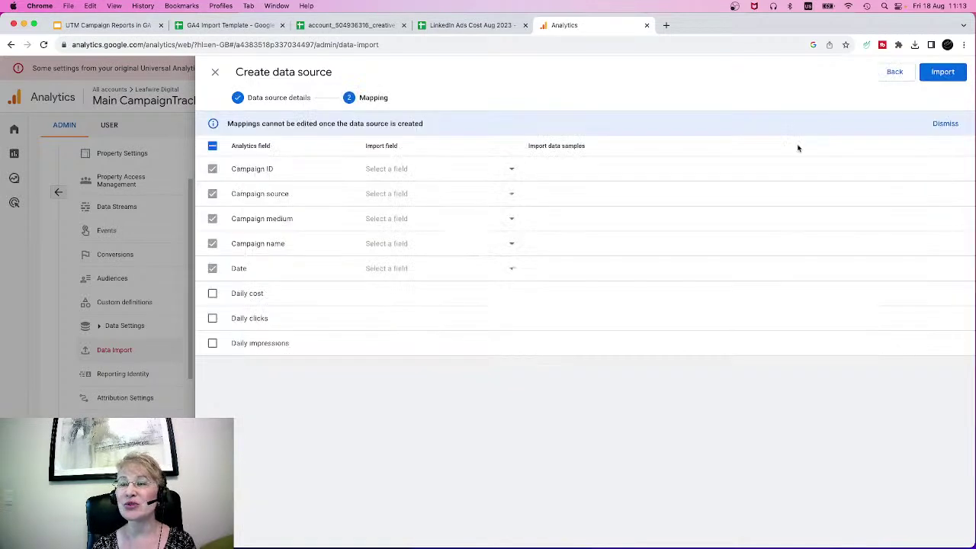
# Step: Map Campaign ID to campaign_id, Campaign source to source and Campaign medium to medium
pyautogui.click(443, 173)
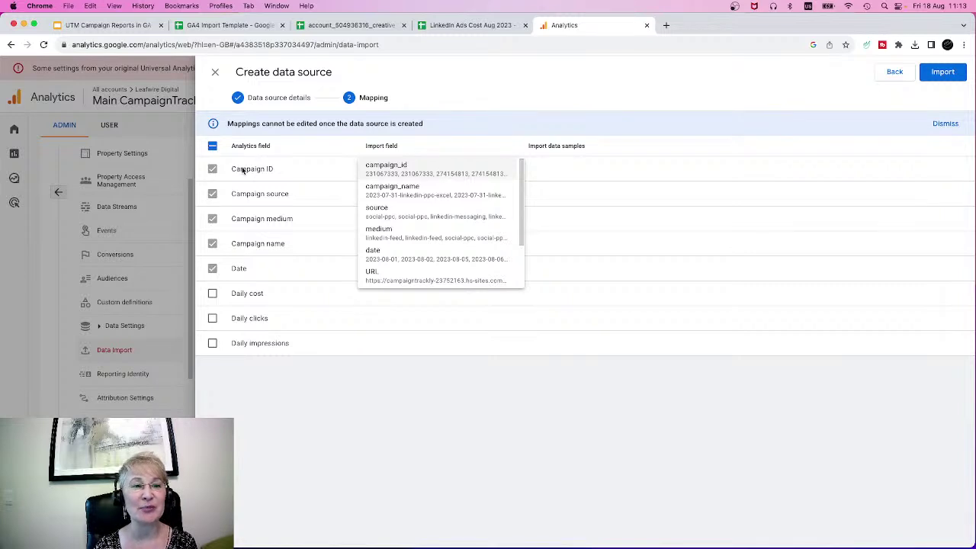
pyautogui.click(403, 169)
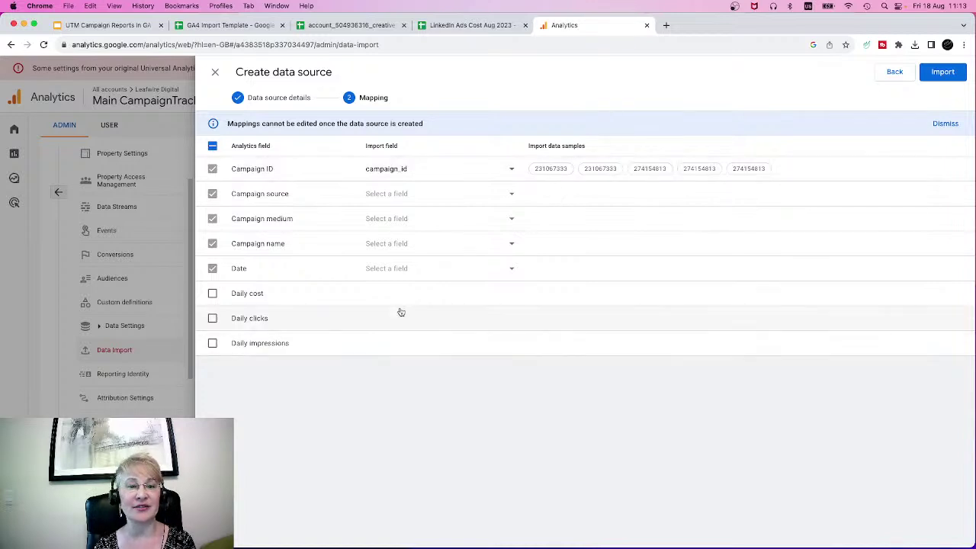
pyautogui.click(425, 193)
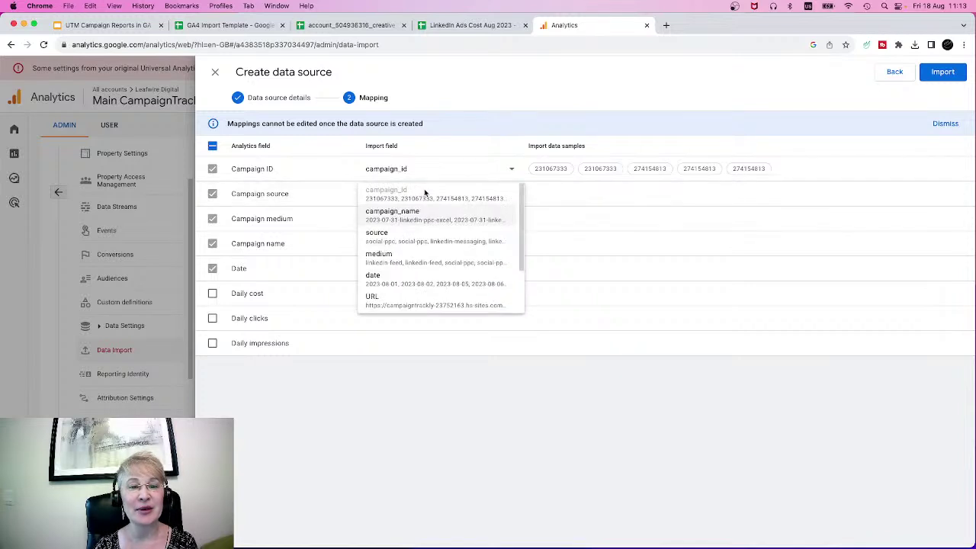
pyautogui.click(379, 237)
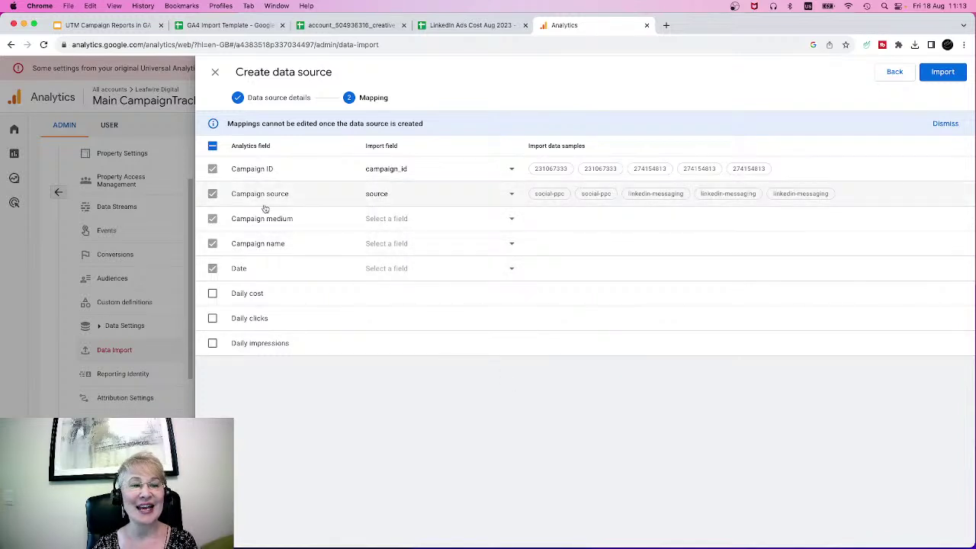
pyautogui.click(492, 221)
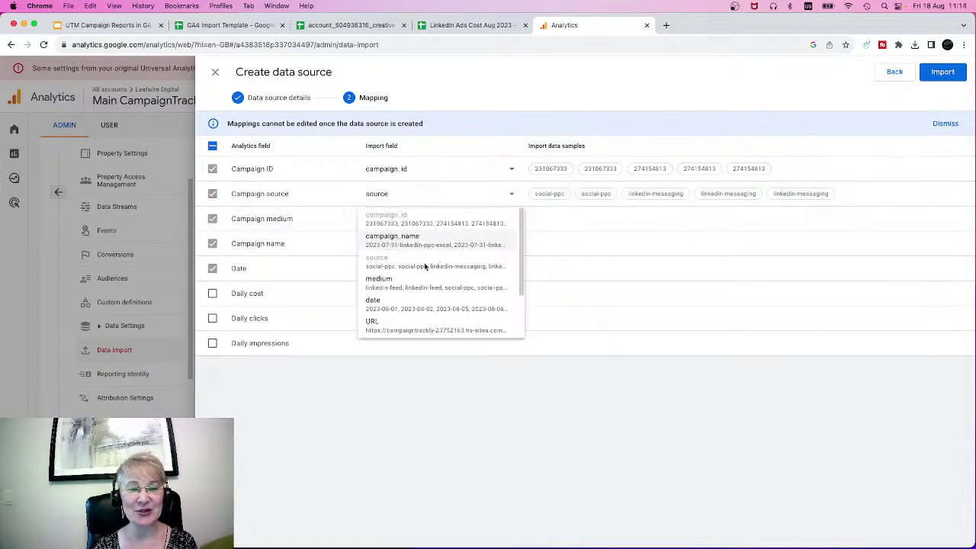
pyautogui.click(414, 279)
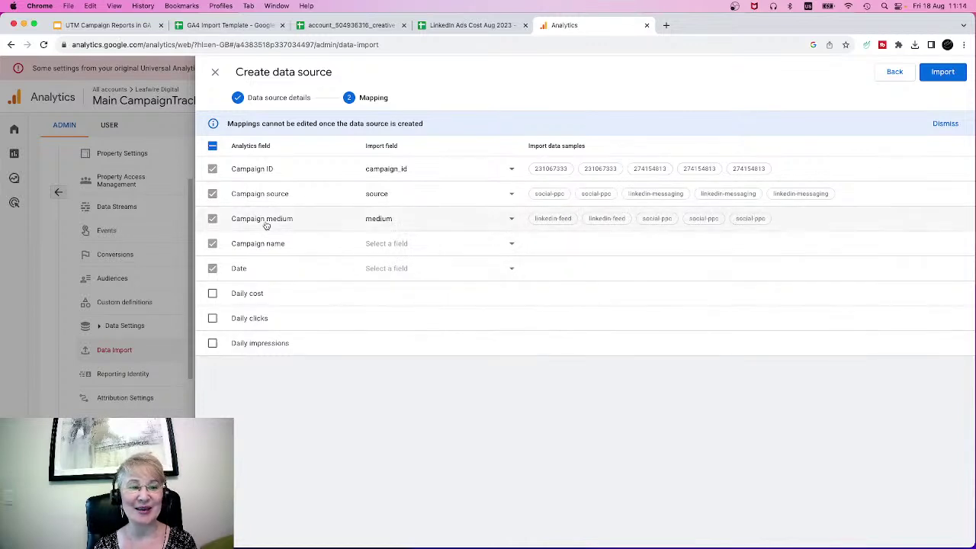
# Step: Map the Campaign name field to campaign_name and the Date field to date
pyautogui.click(401, 244)
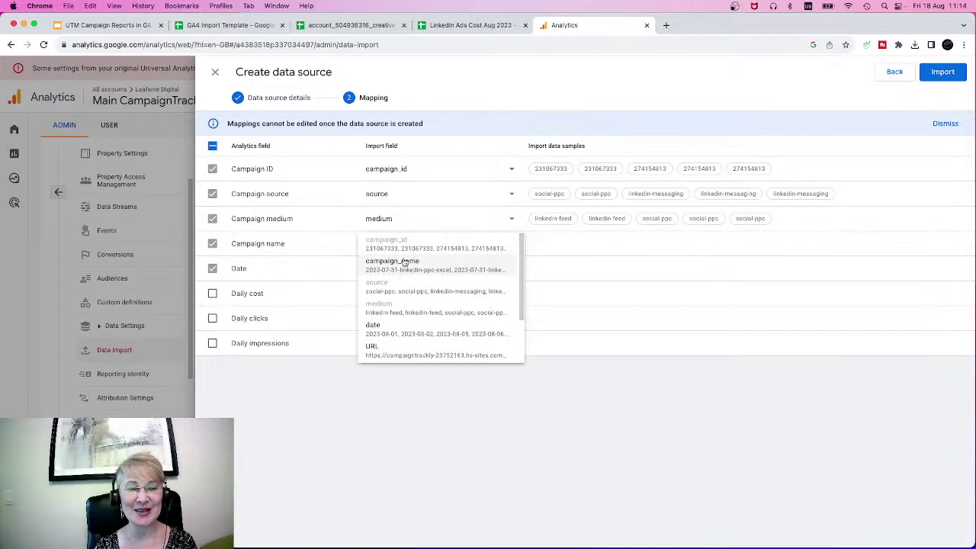
pyautogui.click(402, 266)
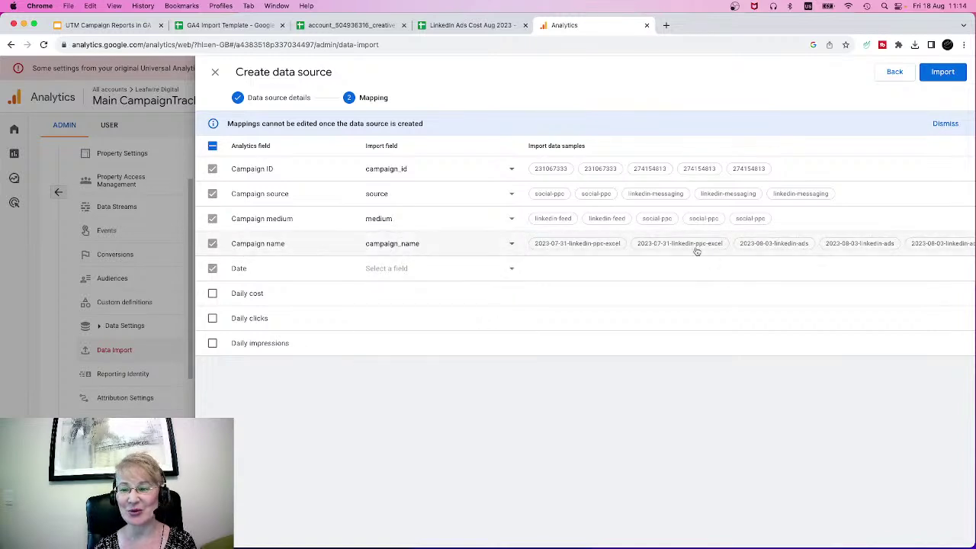
pyautogui.click(420, 269)
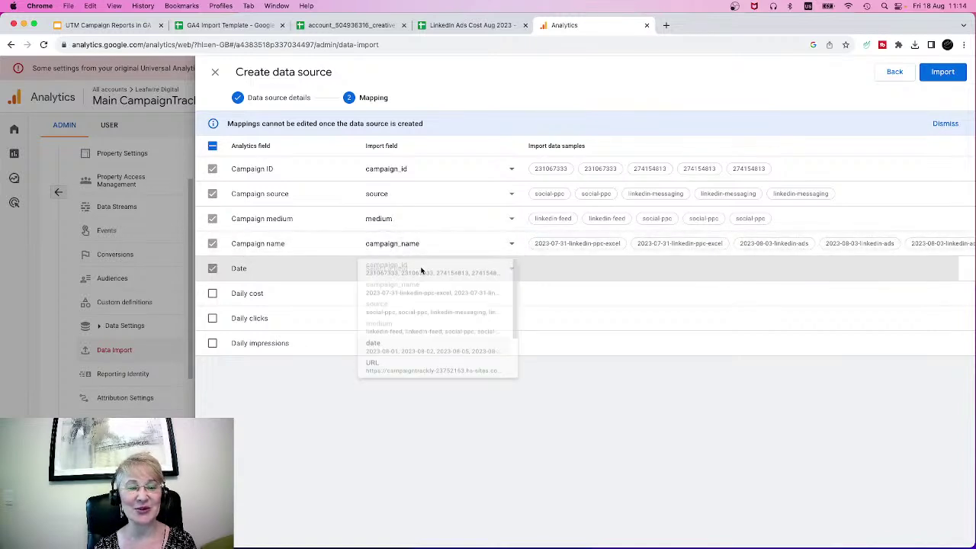
pyautogui.click(419, 353)
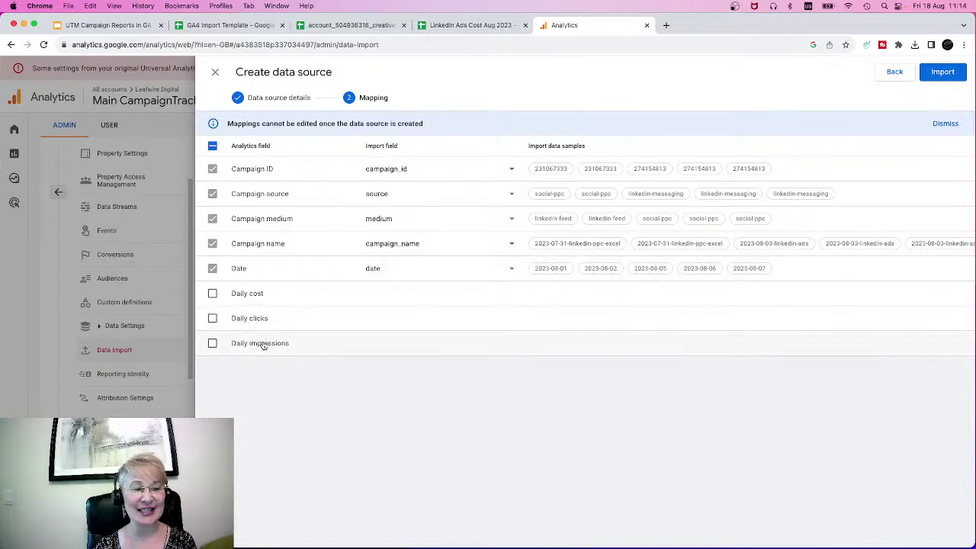
# Step: Include Daily cost, Daily clicks and Daily impressions in the mapping, and map Daily cost to the cost column
pyautogui.click(212, 293)
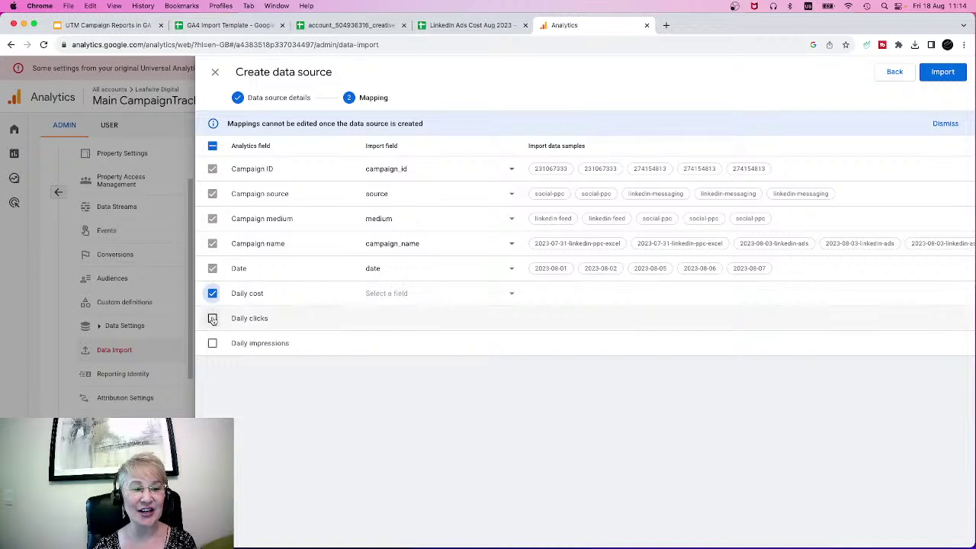
pyautogui.click(213, 317)
pyautogui.click(213, 343)
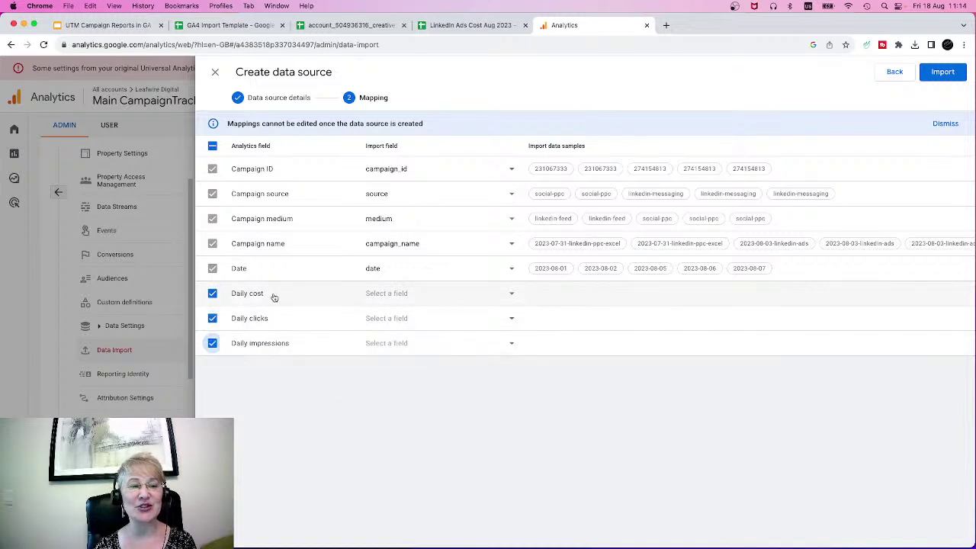
pyautogui.click(510, 294)
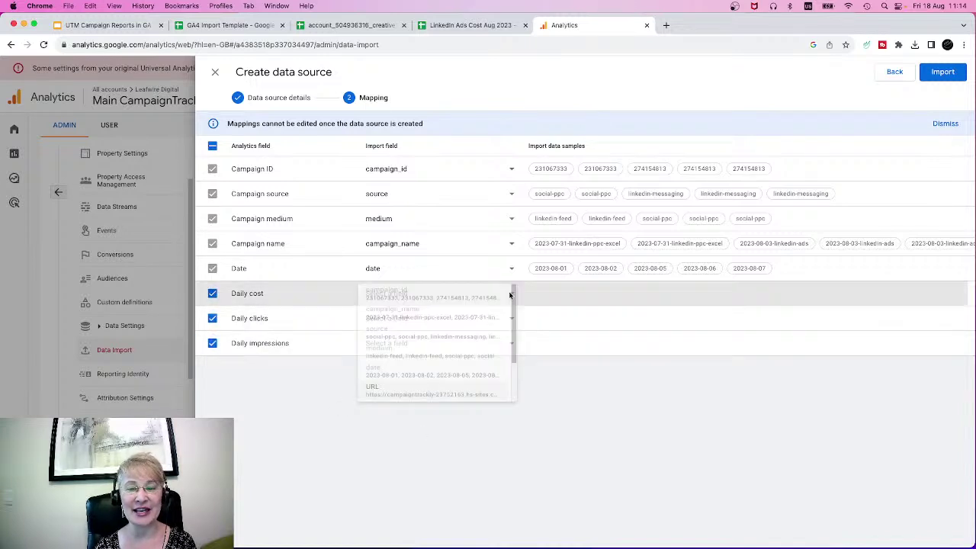
pyautogui.scroll(-2, 458, 333)
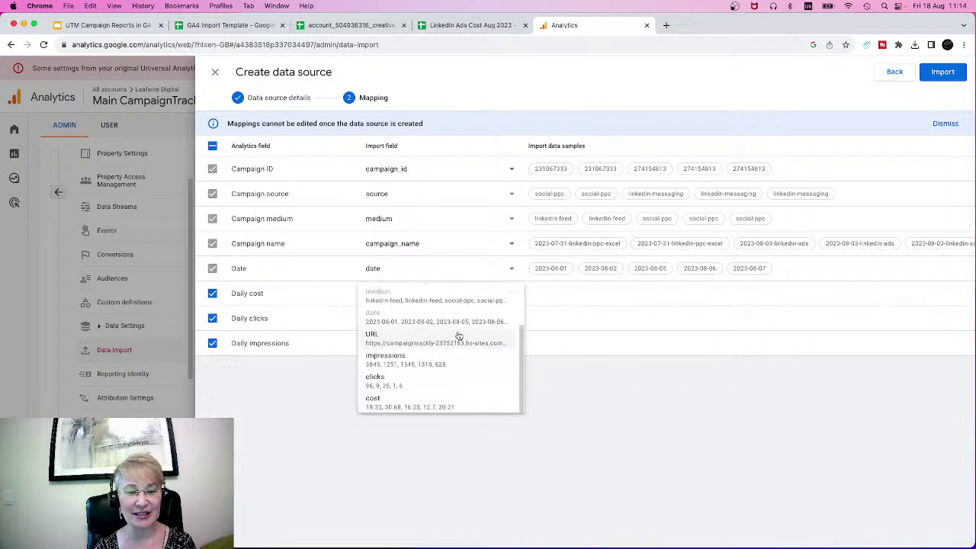
pyautogui.click(394, 404)
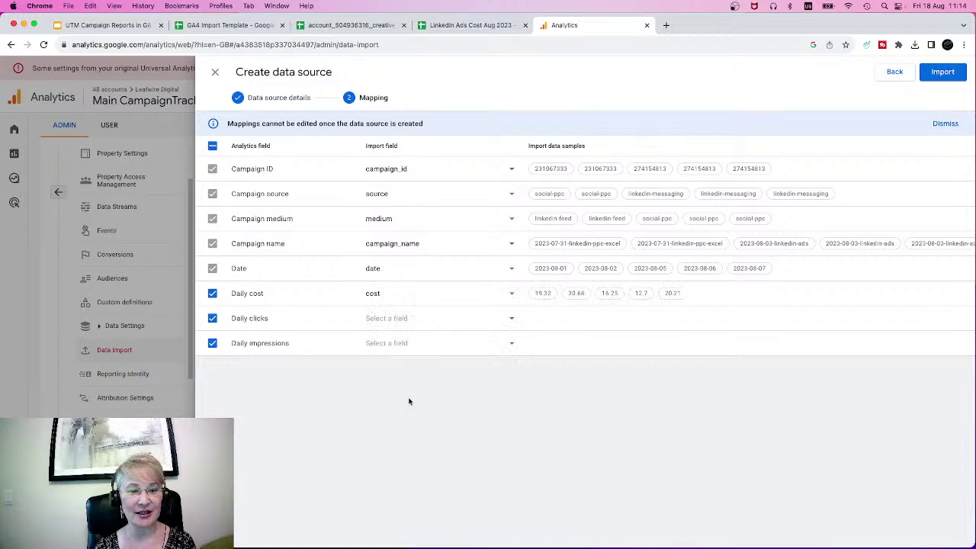
# Step: Map Daily clicks to the clicks column and Daily impressions to the impressions column
pyautogui.click(505, 316)
pyautogui.scroll(-2, 442, 389)
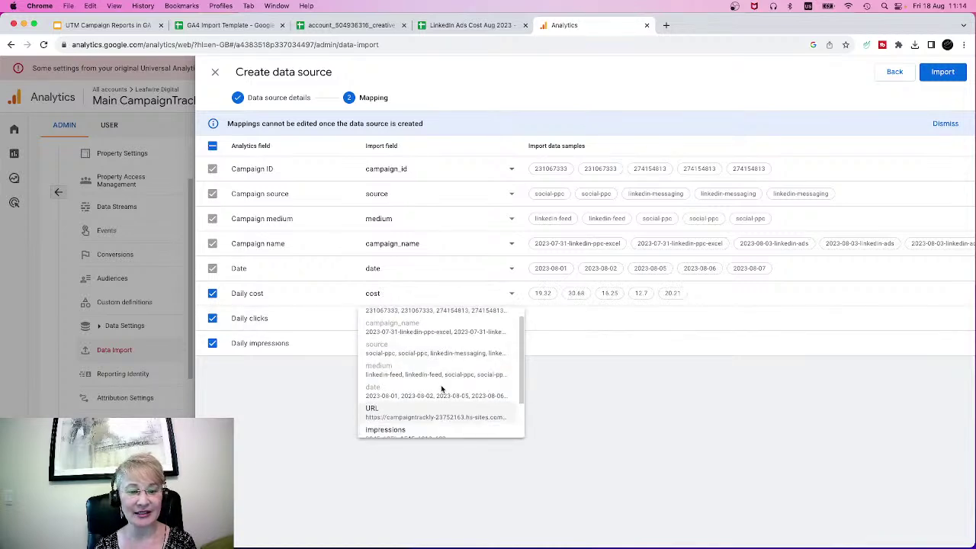
pyautogui.click(419, 402)
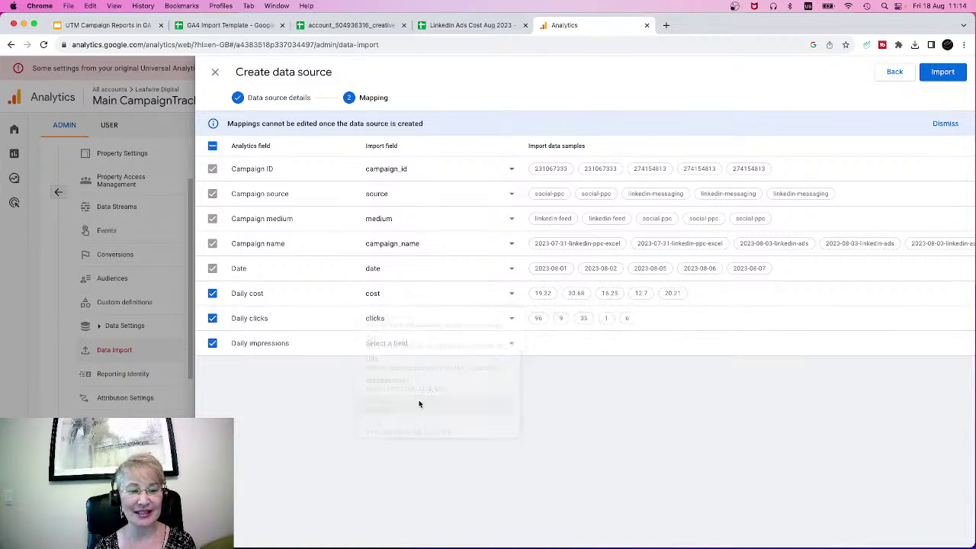
pyautogui.click(428, 345)
pyautogui.scroll(-2, 436, 396)
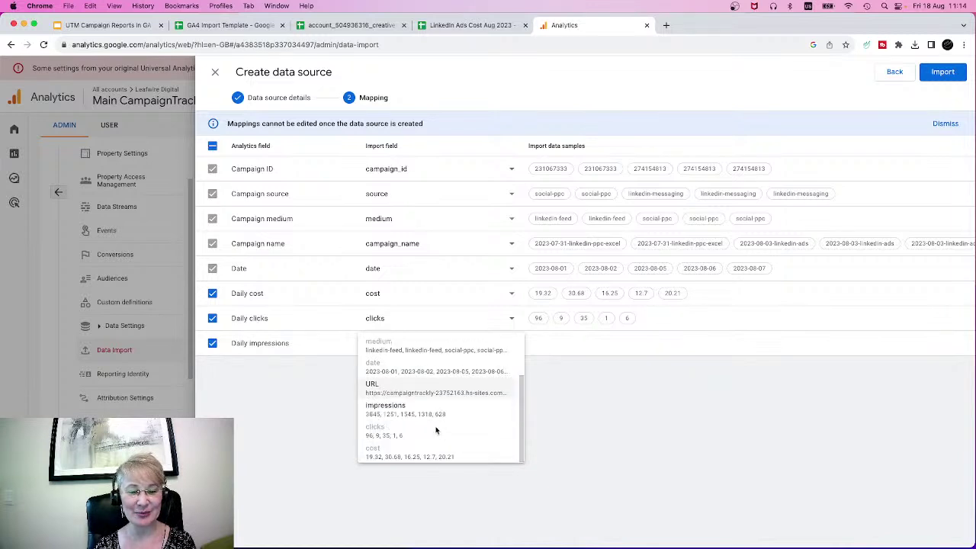
pyautogui.click(429, 413)
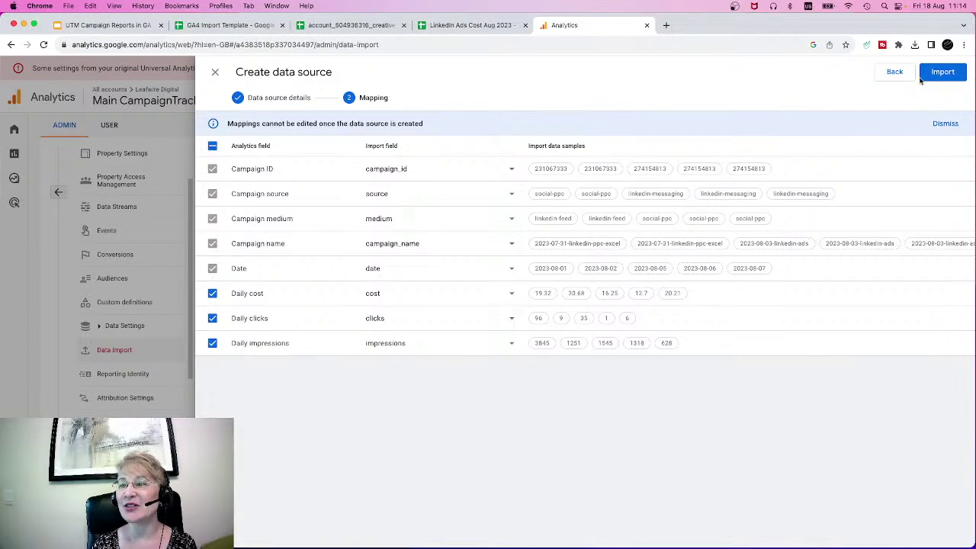
# Step: Import the mapped cost data, then check the import history of the PPC Campaigns data source and close its details
pyautogui.click(943, 73)
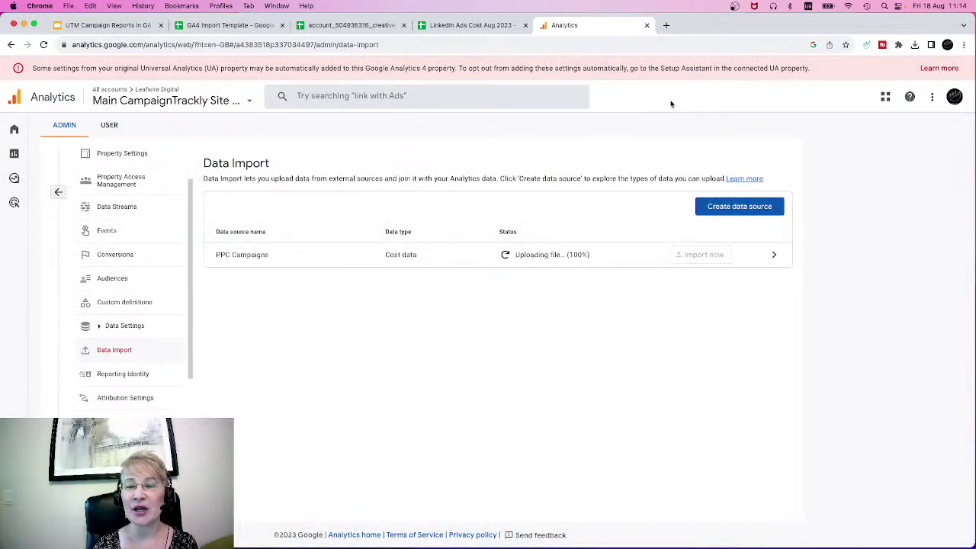
pyautogui.click(635, 260)
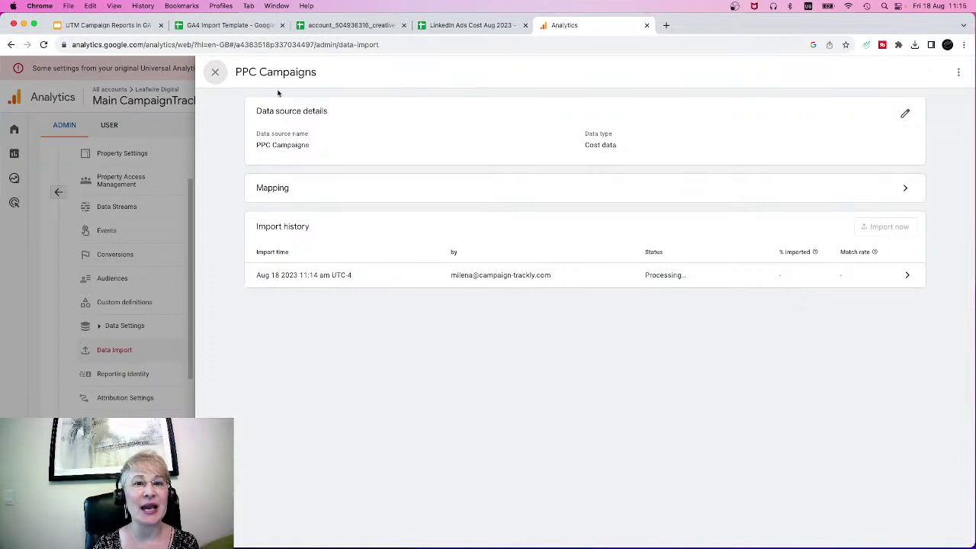
pyautogui.click(215, 73)
# Step: Open the Non Google cost report under Acquisition and examine the cost, click, impression and ad spend columns for each session campaign
pyautogui.moveTo(13, 186)
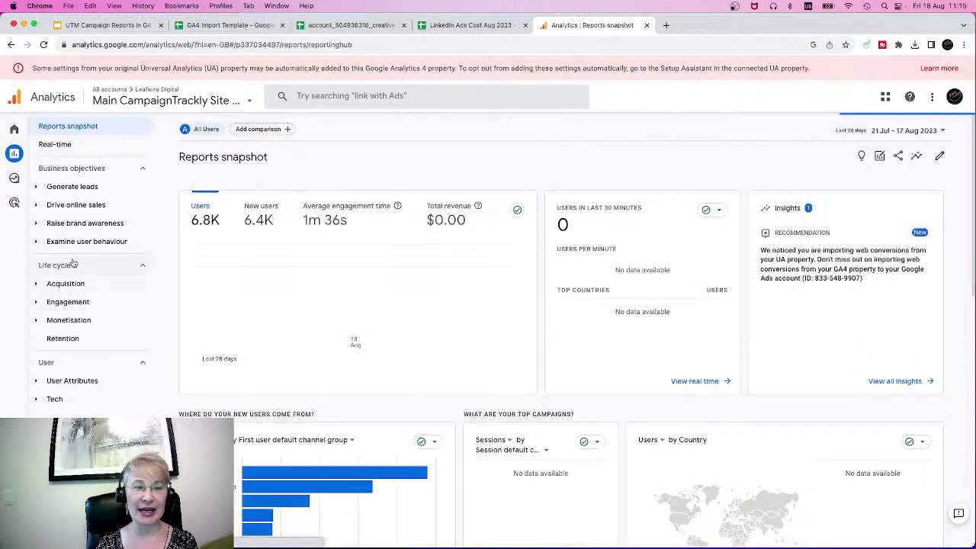
pyautogui.click(66, 285)
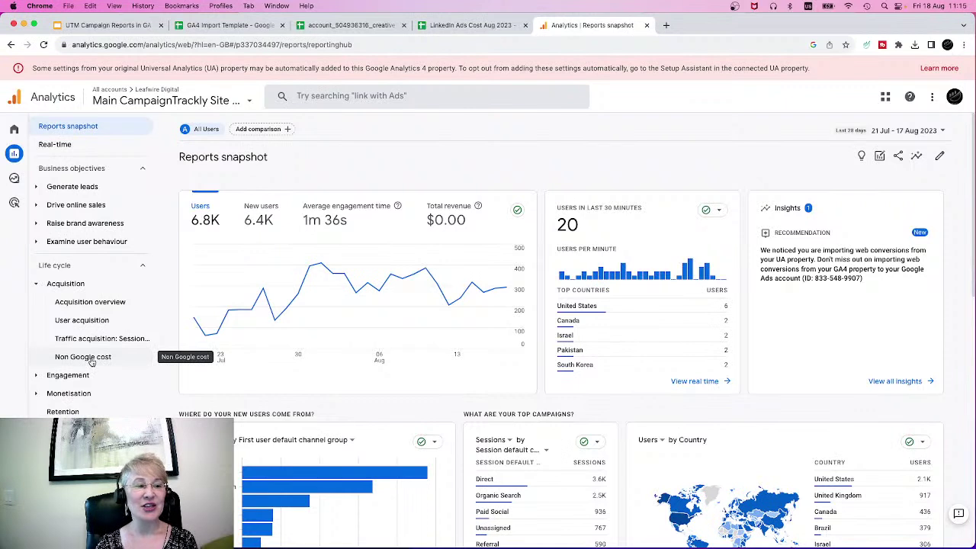
pyautogui.click(84, 358)
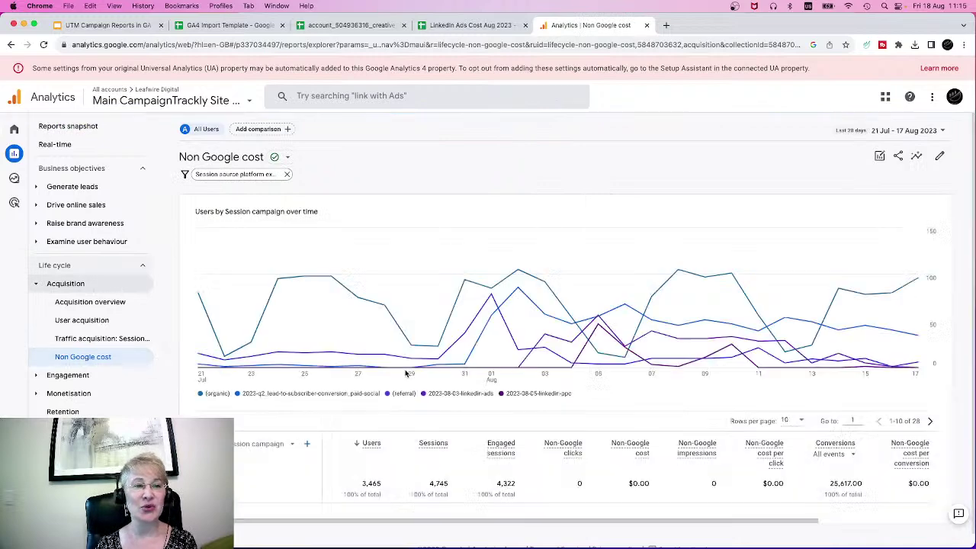
pyautogui.scroll(-5, 358, 393)
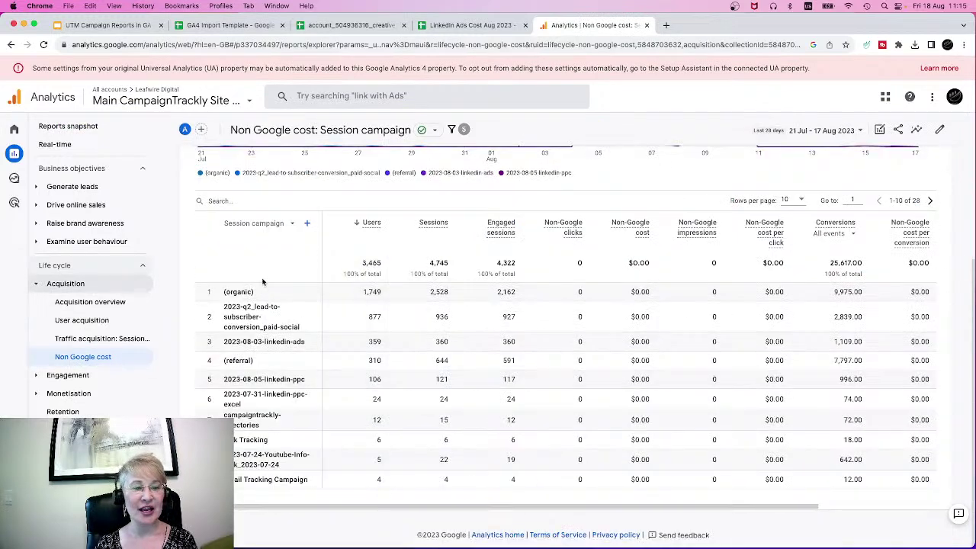
pyautogui.moveTo(579, 507); pyautogui.dragTo(659, 506)
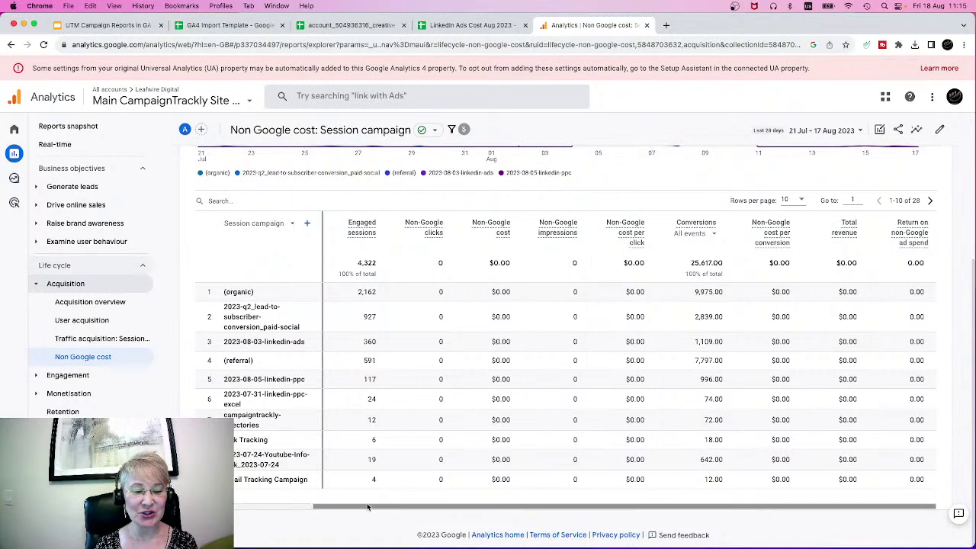
pyautogui.hscroll(-3, 371, 497)
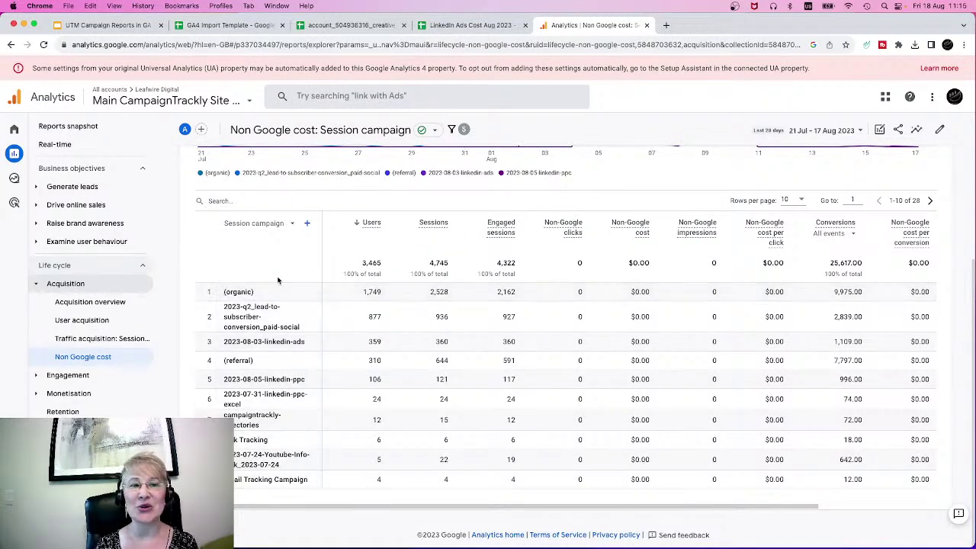
# Step: Add Session source/medium as a secondary dimension beside Session campaign in the Non Google cost table
pyautogui.click(308, 223)
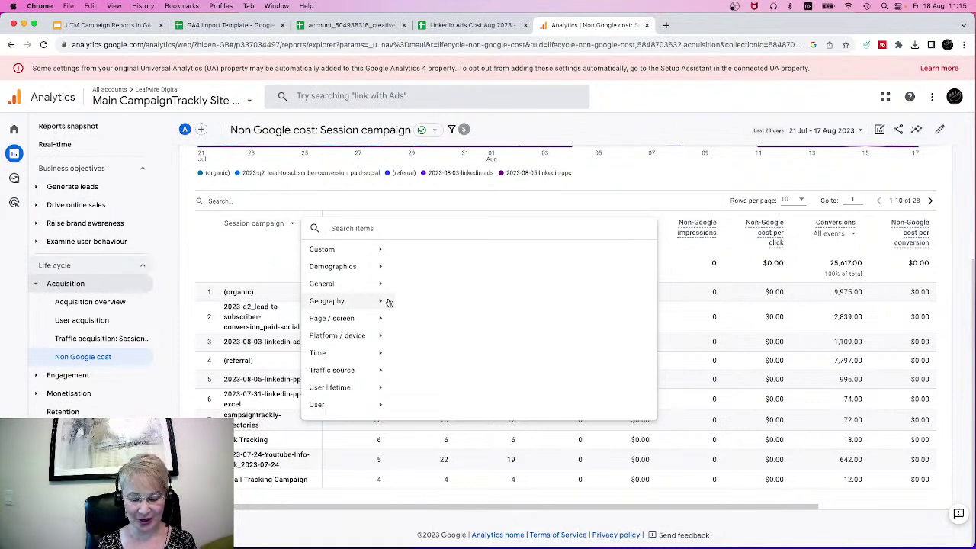
pyautogui.write('me')
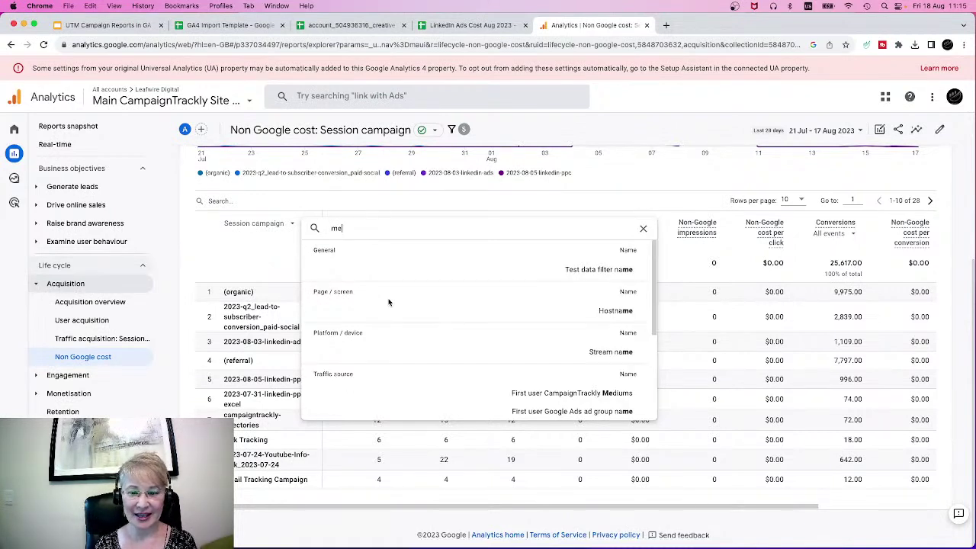
pyautogui.write('diu')
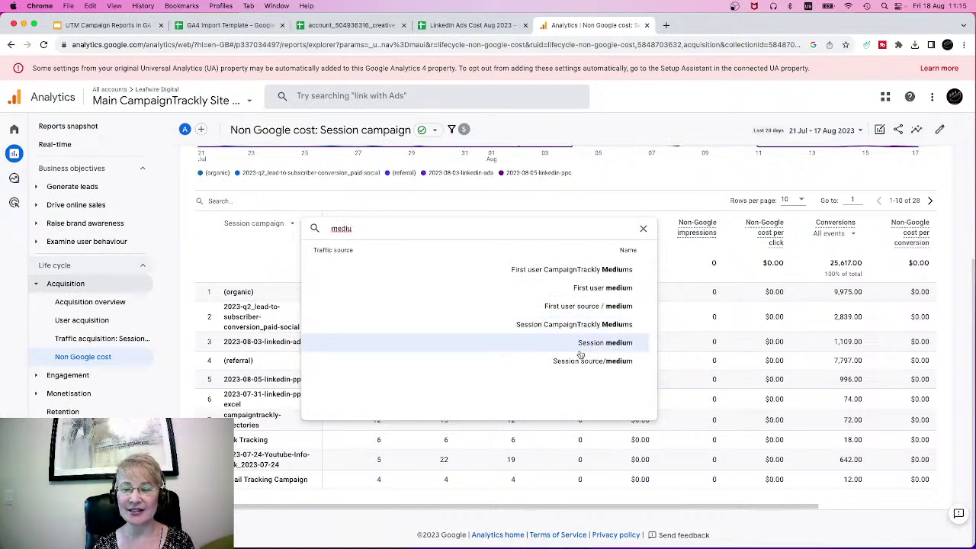
pyautogui.click(552, 361)
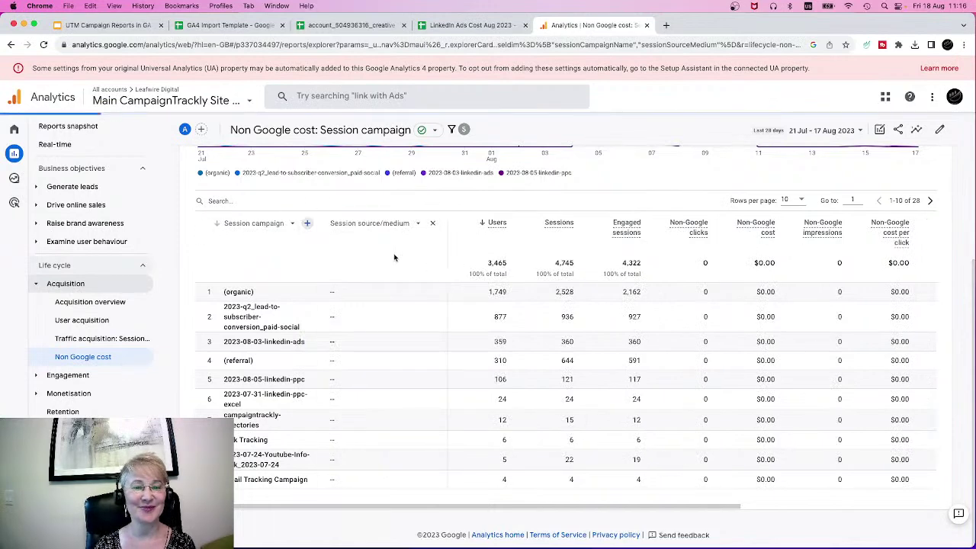
pyautogui.scroll(-1, 389, 320)
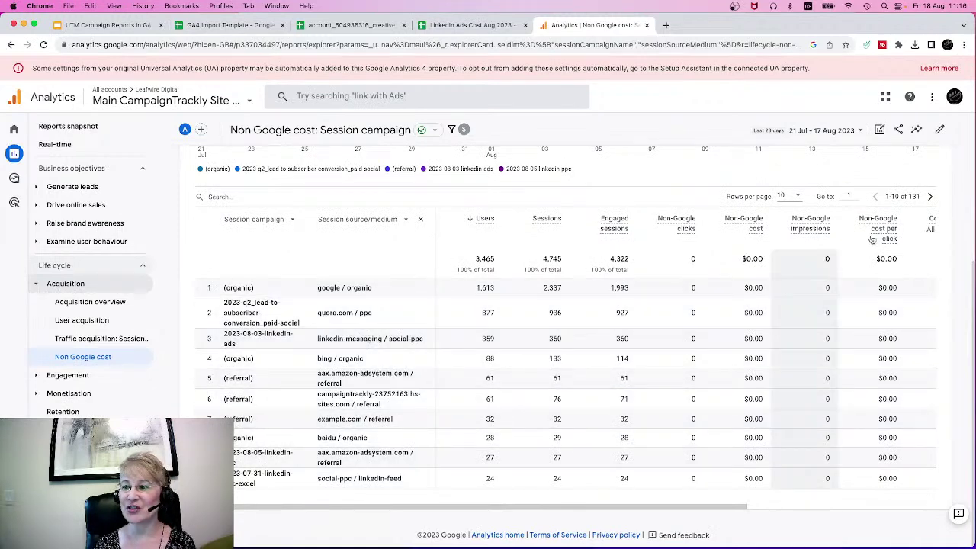
# Step: Show 250 rows per page in the Non Google cost table and look over its campaign rows
pyautogui.click(798, 197)
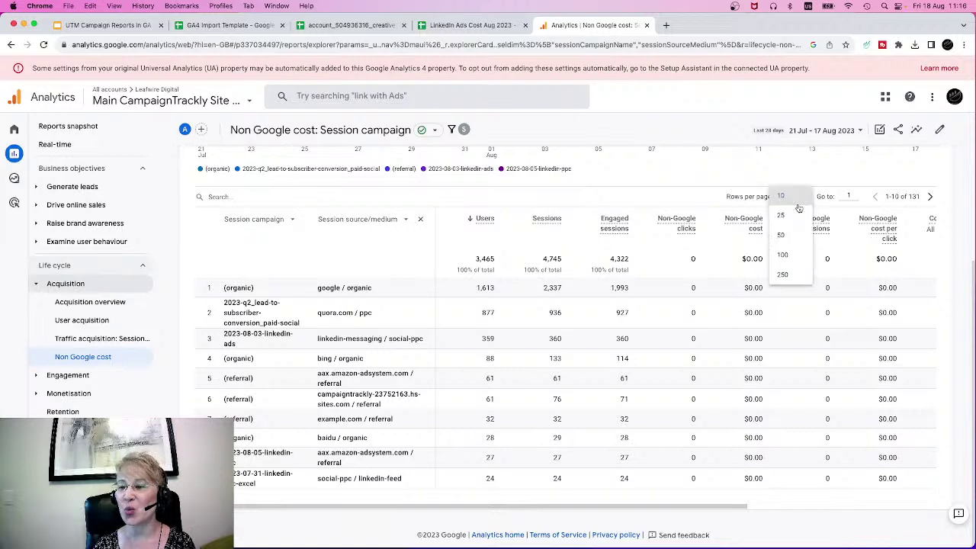
pyautogui.click(782, 275)
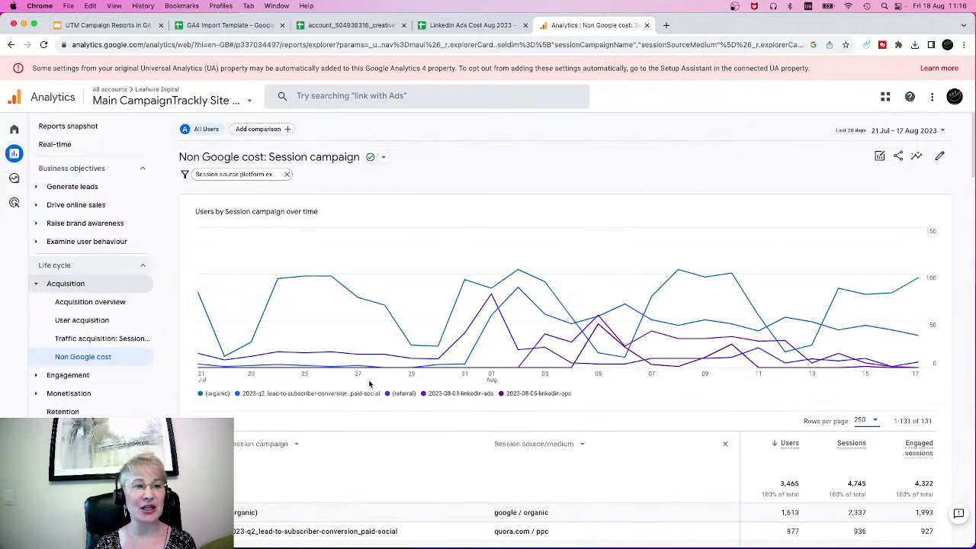
pyautogui.scroll(-1, 370, 383)
pyautogui.scroll(1, 370, 383)
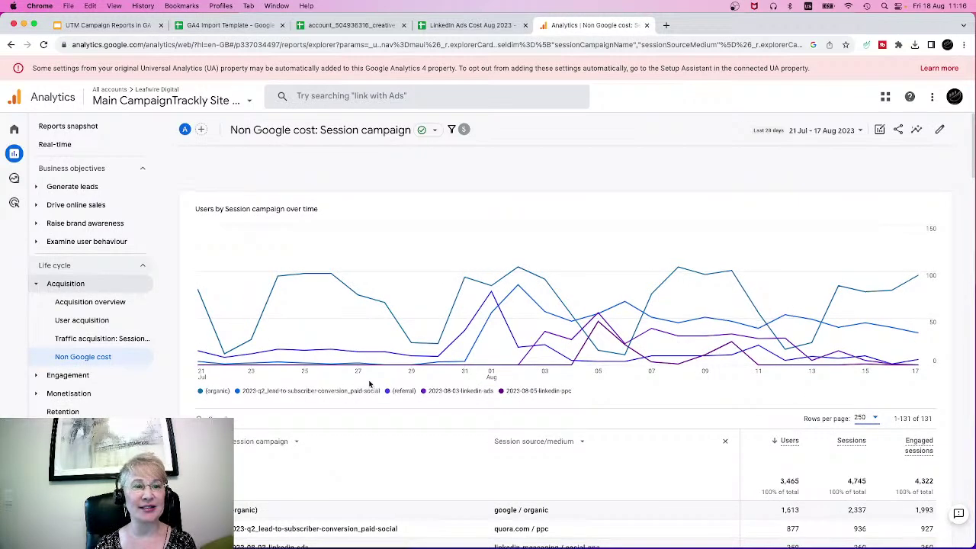
pyautogui.scroll(-10, 370, 383)
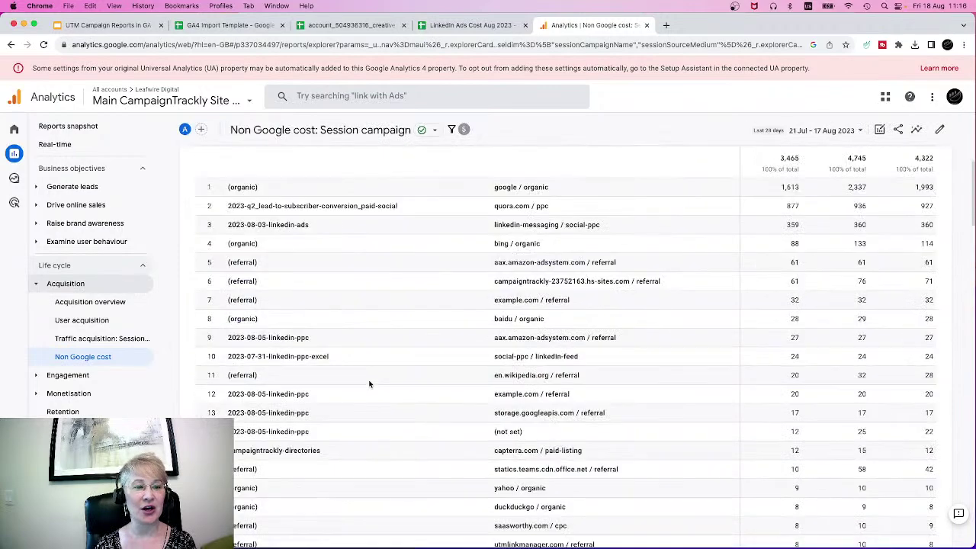
# Step: Filter the Non Google cost table to rows matching "linkedin"
pyautogui.scroll(4, 369, 383)
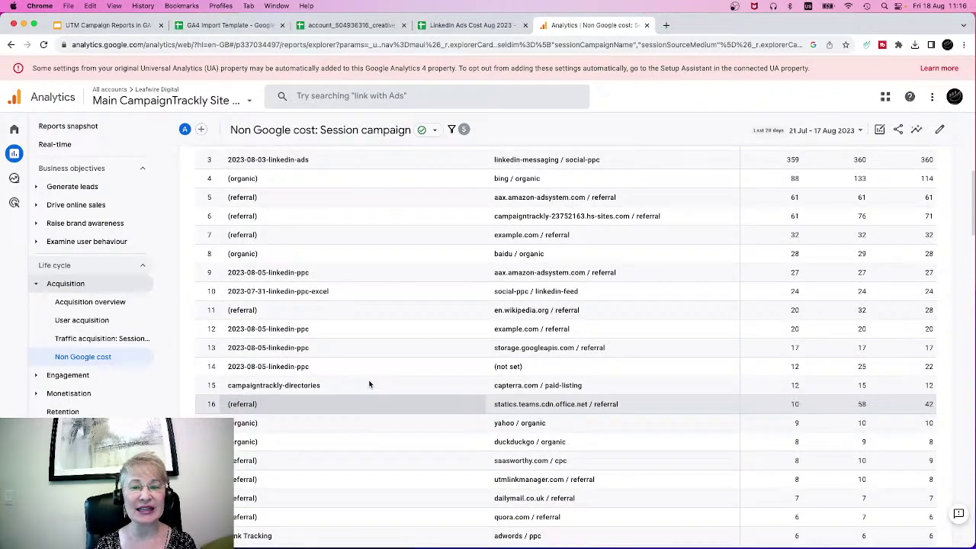
pyautogui.scroll(2, 369, 384)
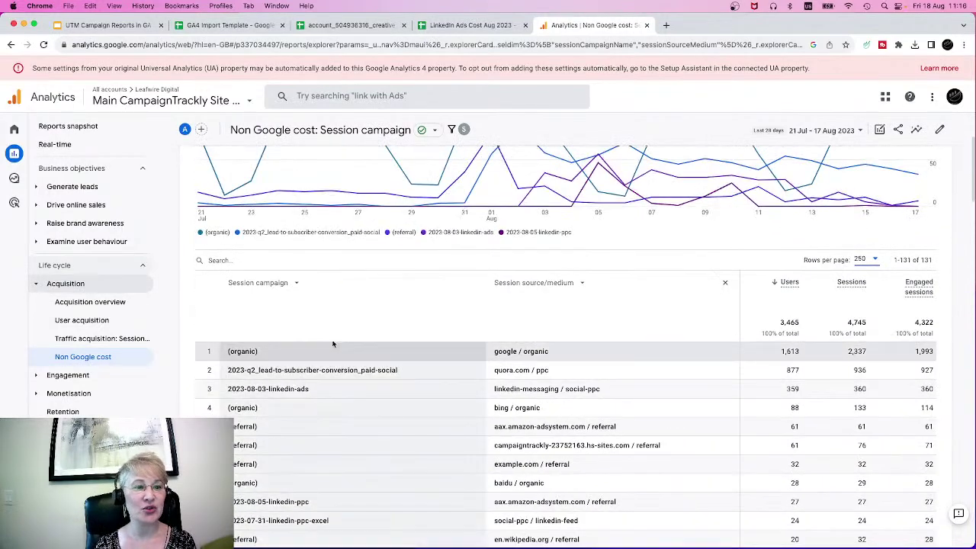
pyautogui.click(235, 261)
pyautogui.write('linkedin')
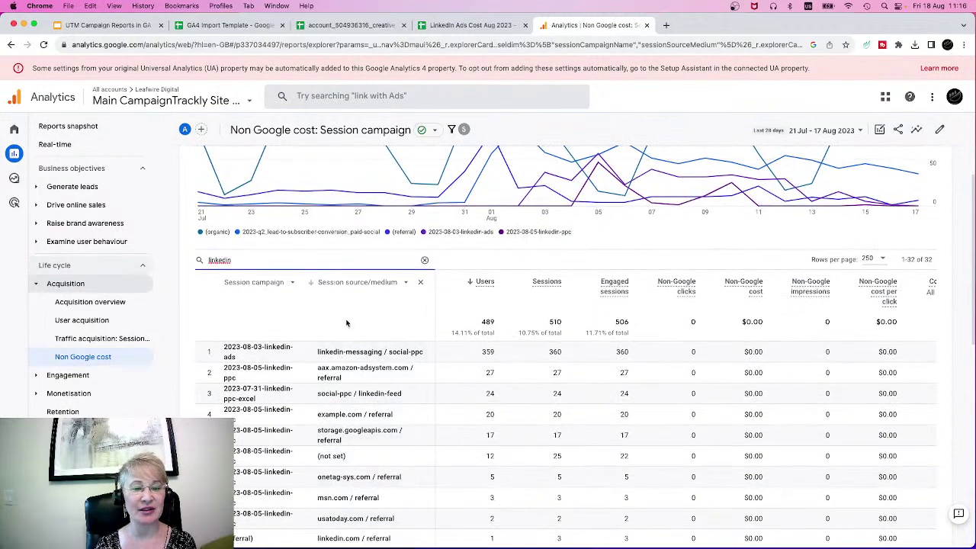
# Step: Examine the source/medium values for each LinkedIn campaign, along with the Non-Google clicks, cost and impressions columns
pyautogui.scroll(-3, 349, 318)
pyautogui.scroll(-9, 347, 324)
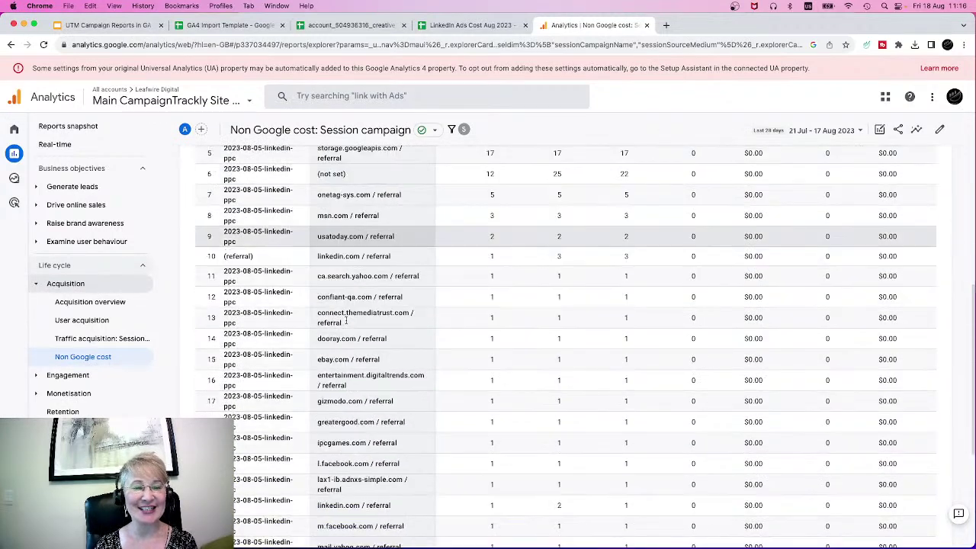
pyautogui.scroll(-3, 347, 324)
pyautogui.scroll(15, 347, 324)
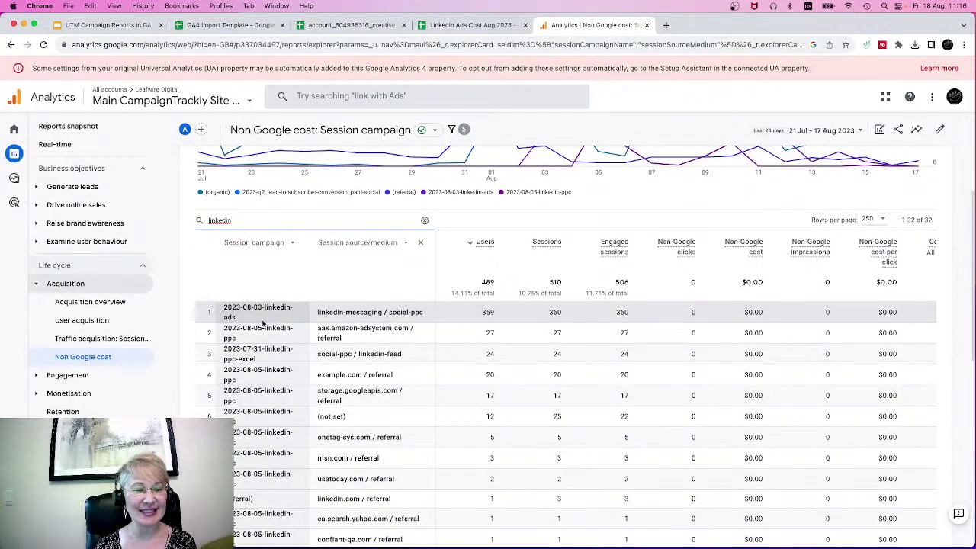
pyautogui.scroll(-1, 255, 317)
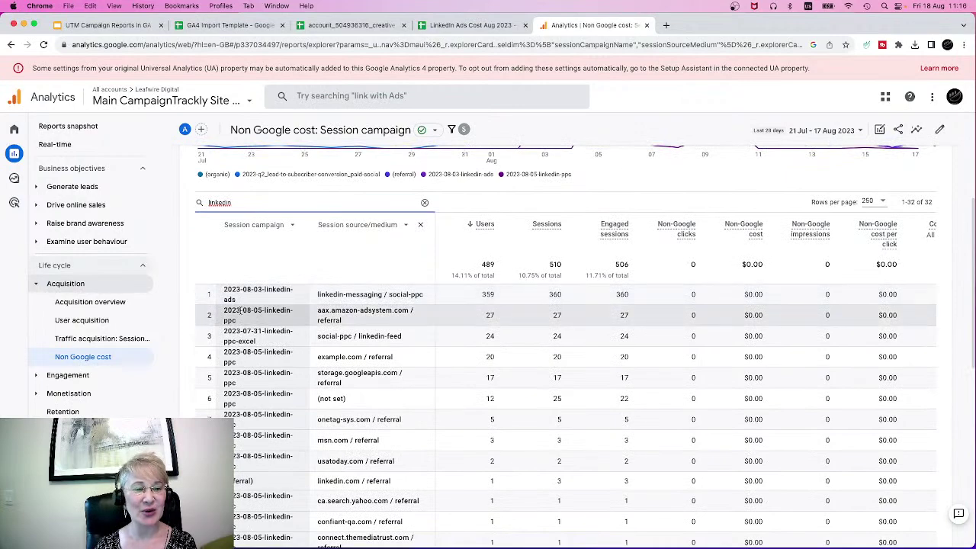
pyautogui.scroll(-1, 250, 321)
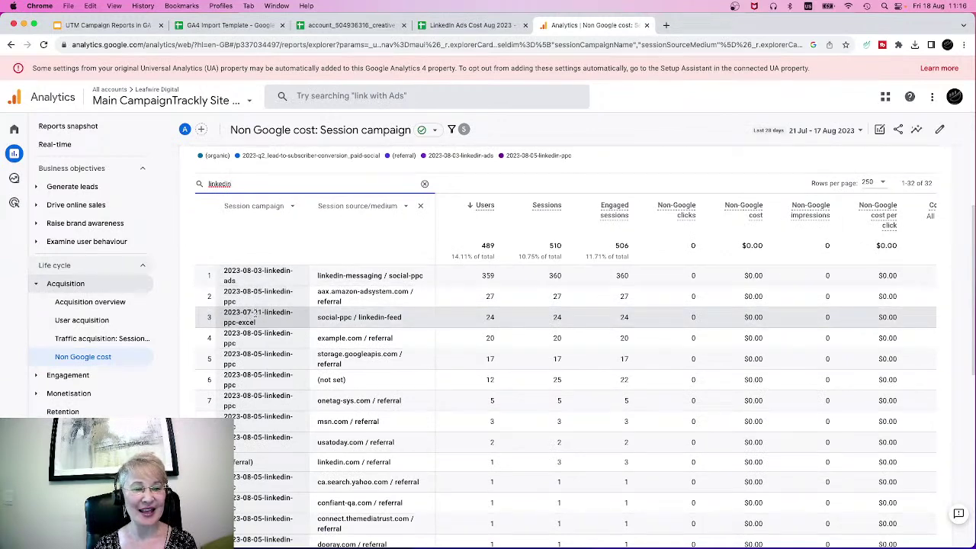
pyautogui.scroll(-1, 328, 305)
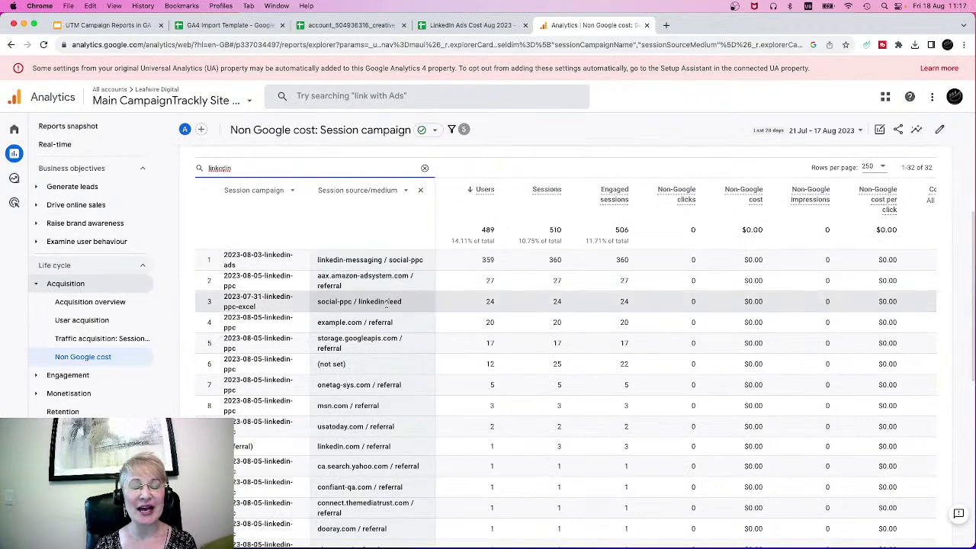
pyautogui.scroll(-5, 388, 304)
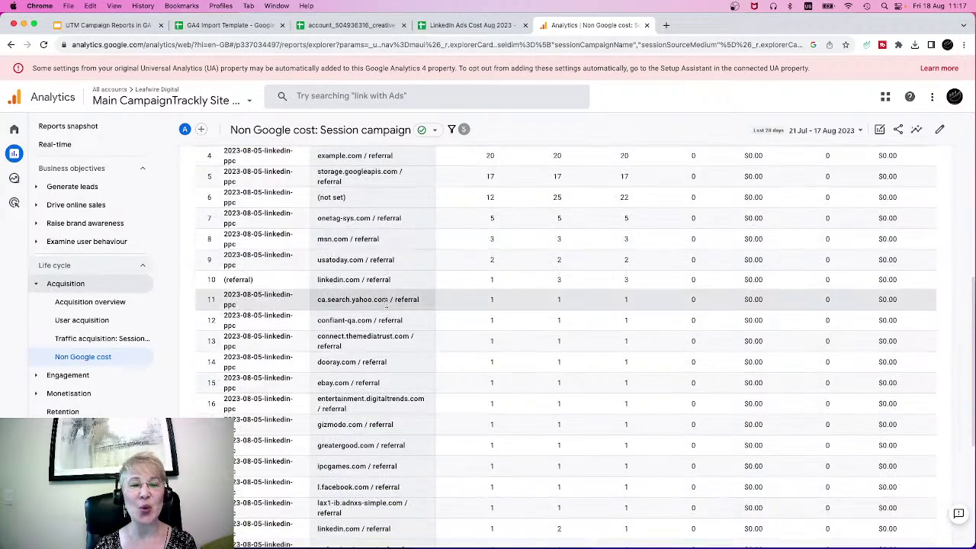
pyautogui.scroll(-8, 385, 303)
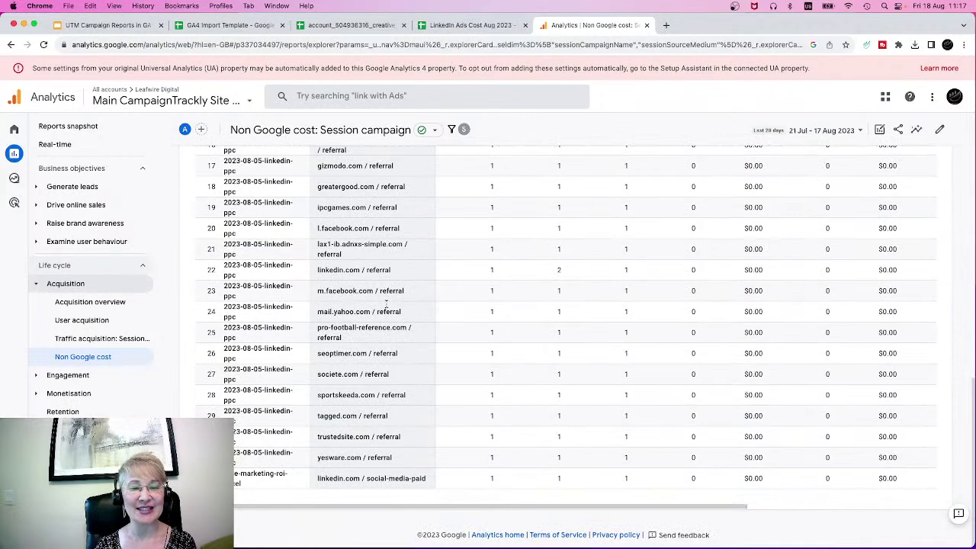
pyautogui.scroll(15, 387, 303)
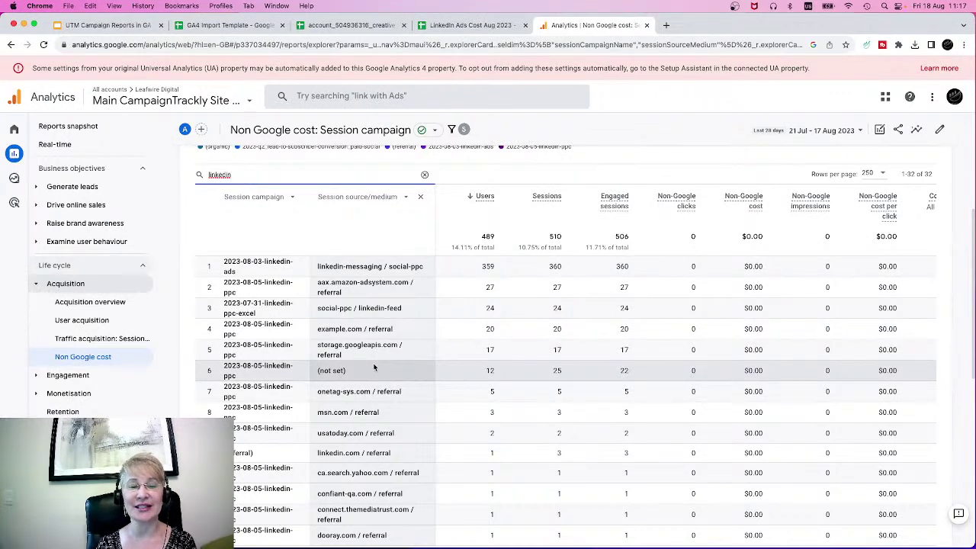
pyautogui.scroll(-5, 374, 367)
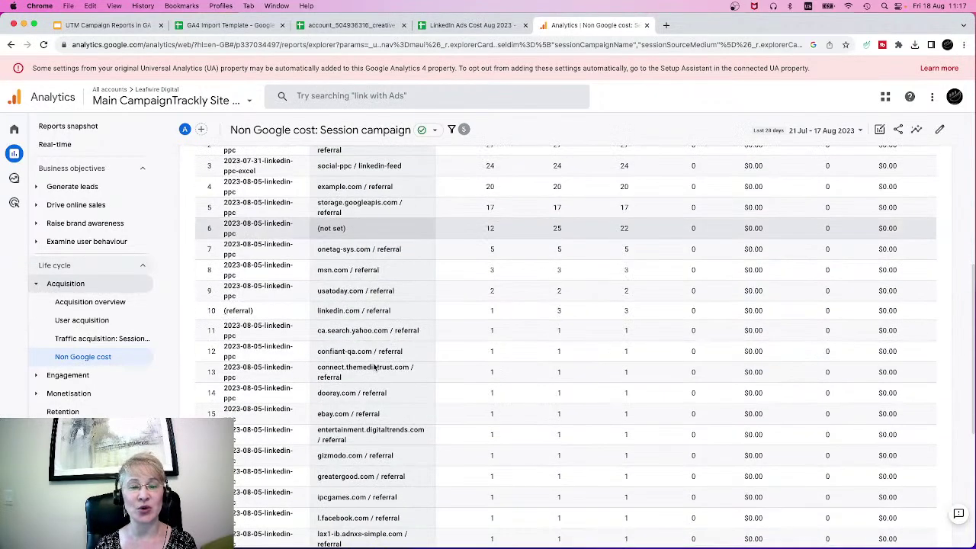
pyautogui.scroll(3, 373, 368)
pyautogui.scroll(1, 373, 367)
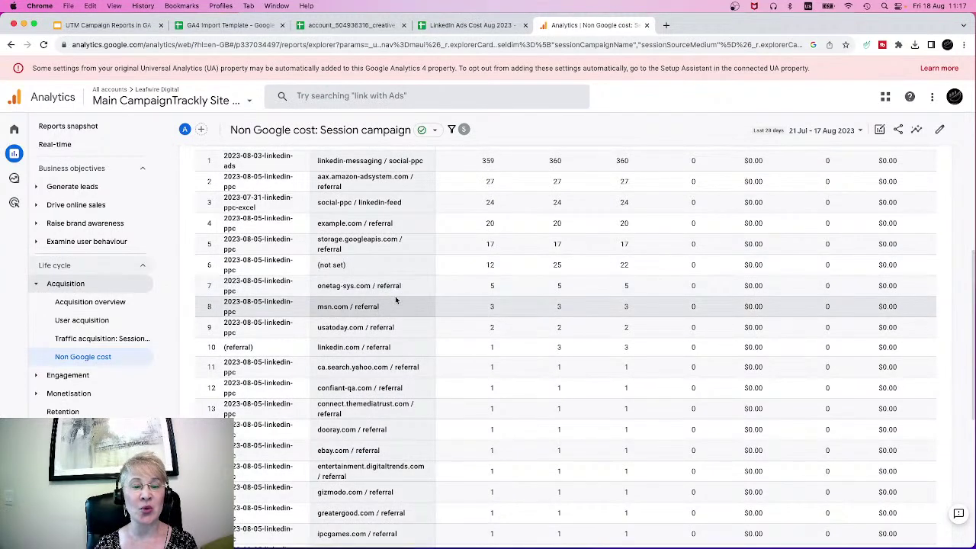
pyautogui.scroll(-1, 395, 298)
pyautogui.scroll(-2, 394, 299)
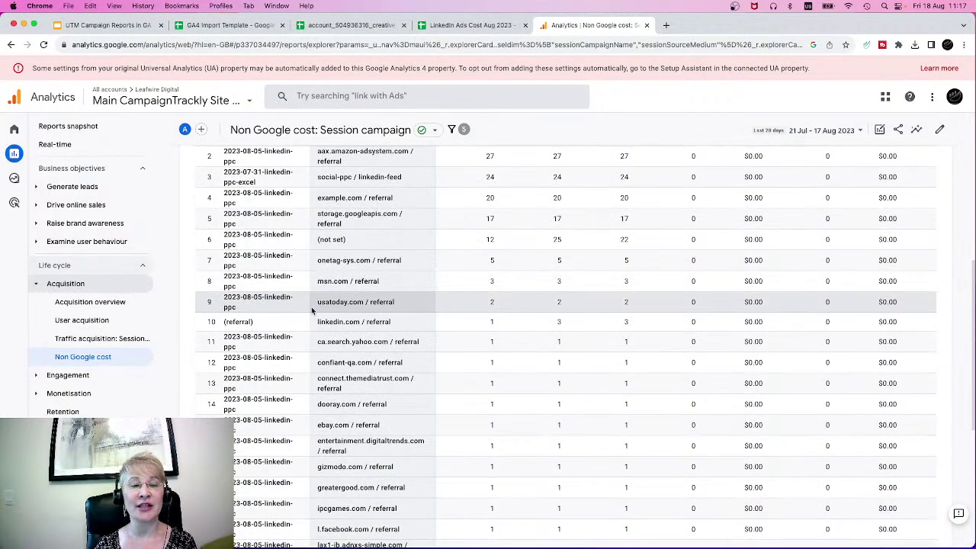
pyautogui.scroll(-4, 366, 305)
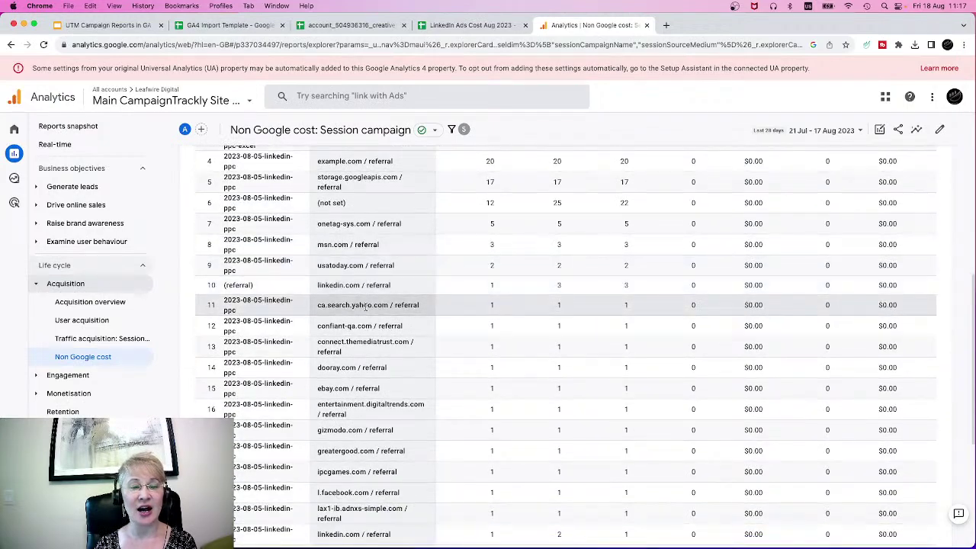
pyautogui.scroll(-20, 375, 385)
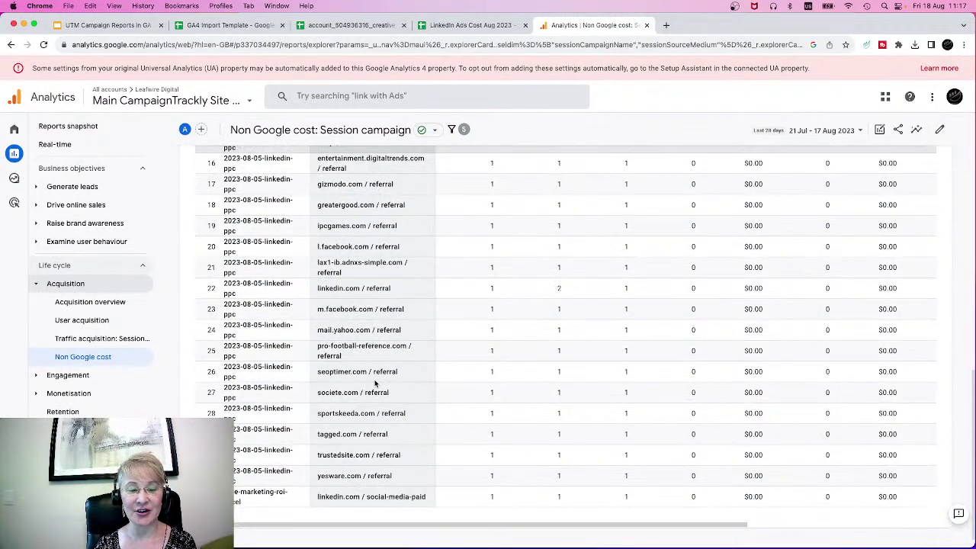
pyautogui.scroll(20, 375, 383)
pyautogui.scroll(20, 375, 381)
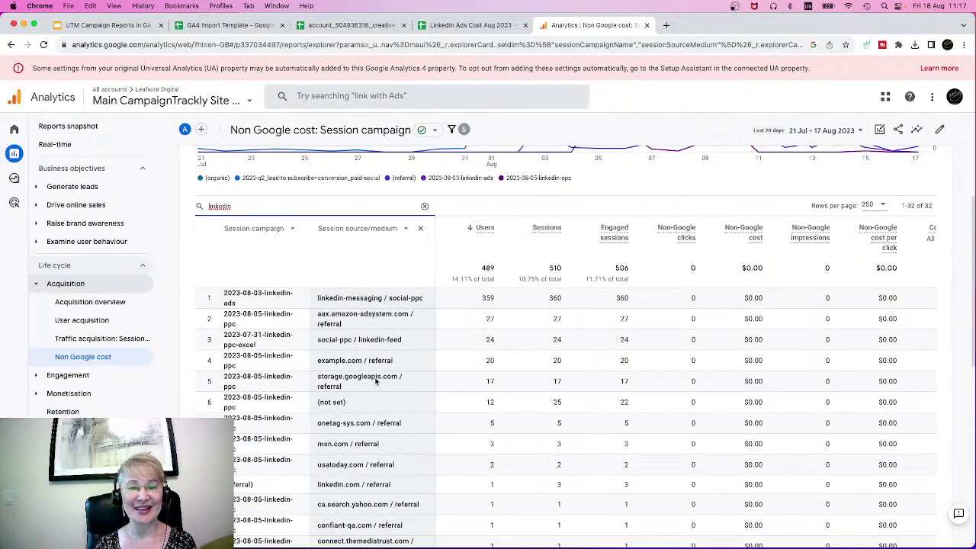
pyautogui.scroll(20, 375, 378)
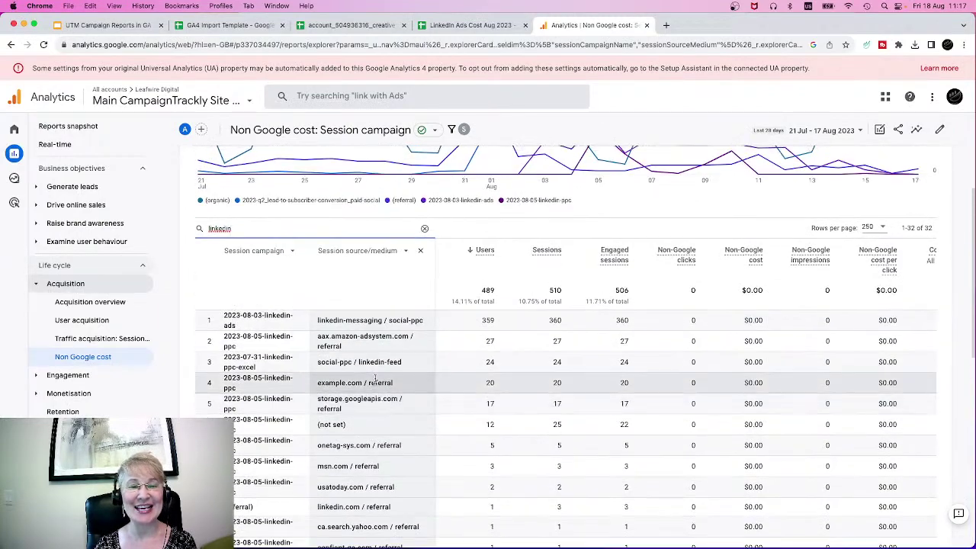
pyautogui.scroll(-3, 375, 378)
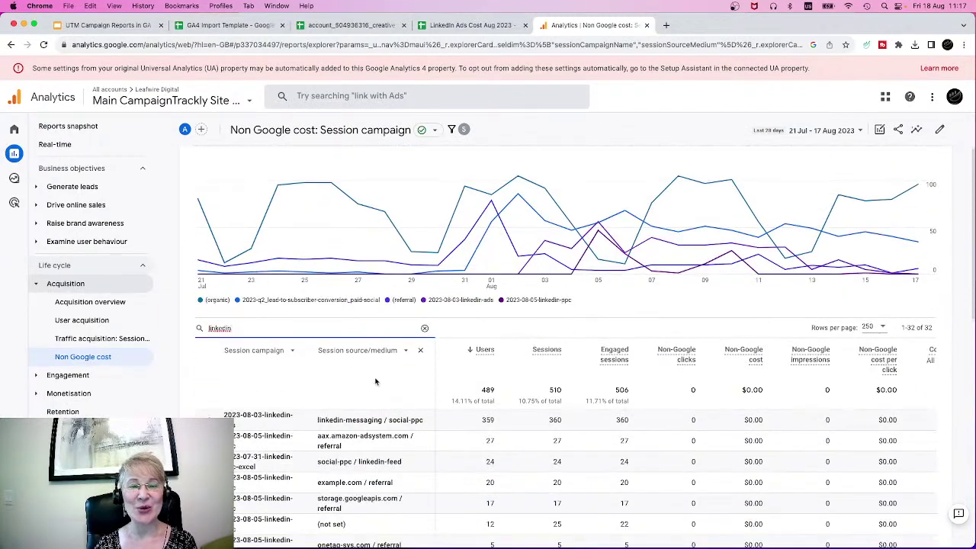
pyautogui.scroll(-3, 600, 453)
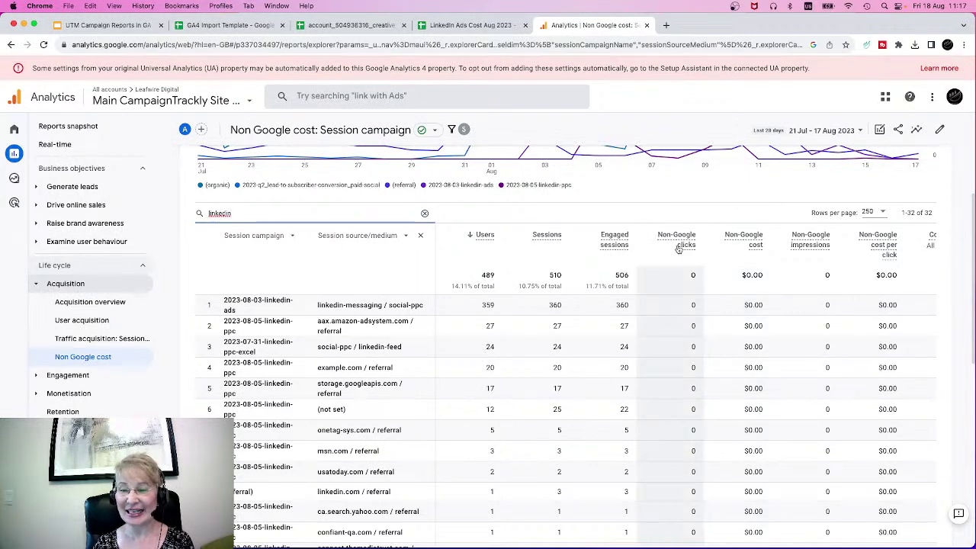
pyautogui.moveTo(678, 249)
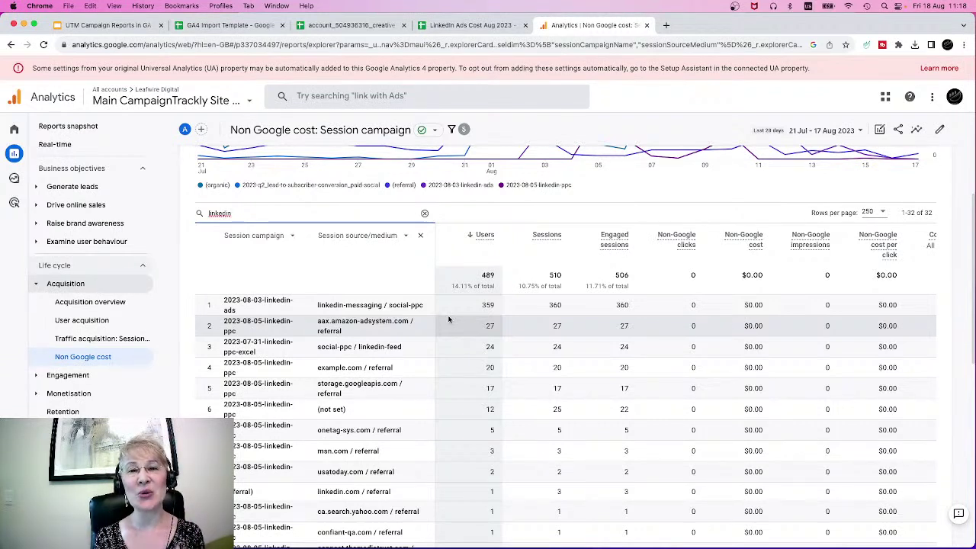
# Step: View the column headers in the GA4 Import Template spreadsheet and return to the filtered Non Google cost report
pyautogui.click(228, 25)
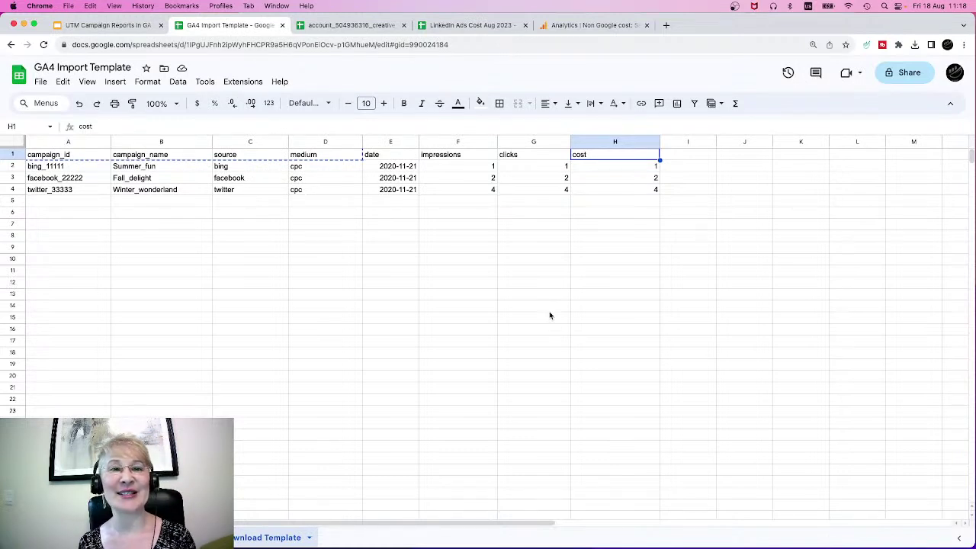
pyautogui.click(581, 27)
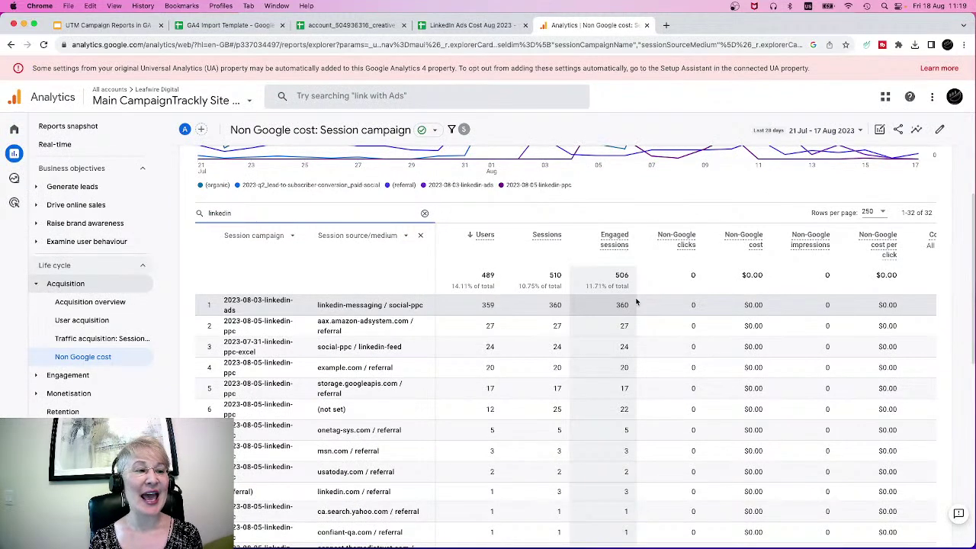
pyautogui.scroll(-2, 384, 215)
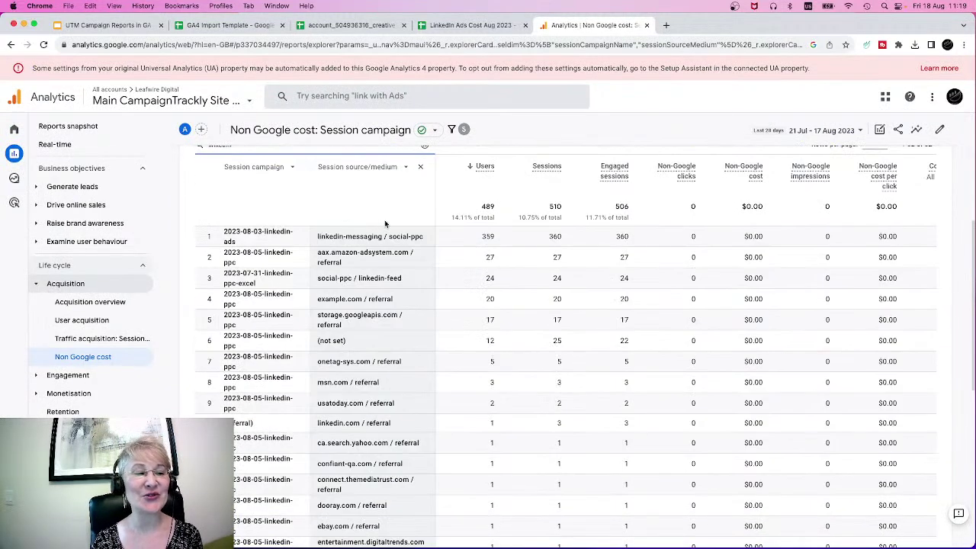